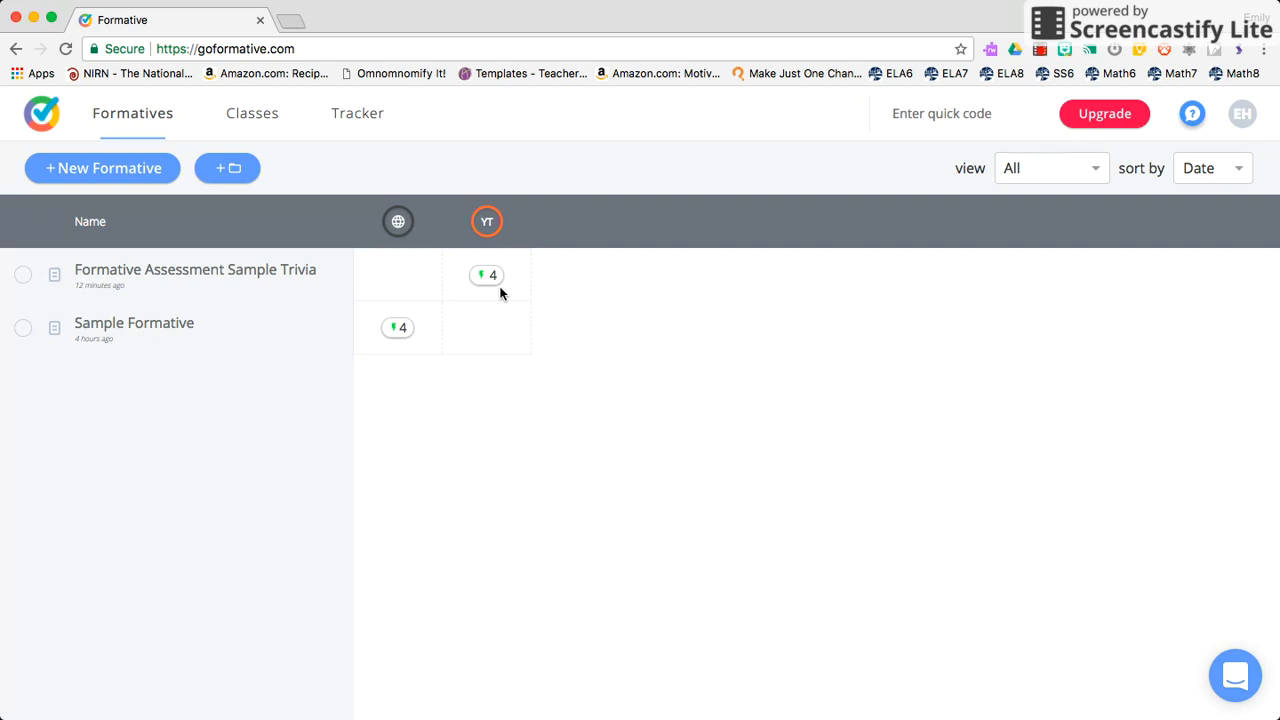
# Open the YT class's responses to Formative Assessment Sample Trivia and review the answers to questions 1 and 2.
pyautogui.click(493, 278)
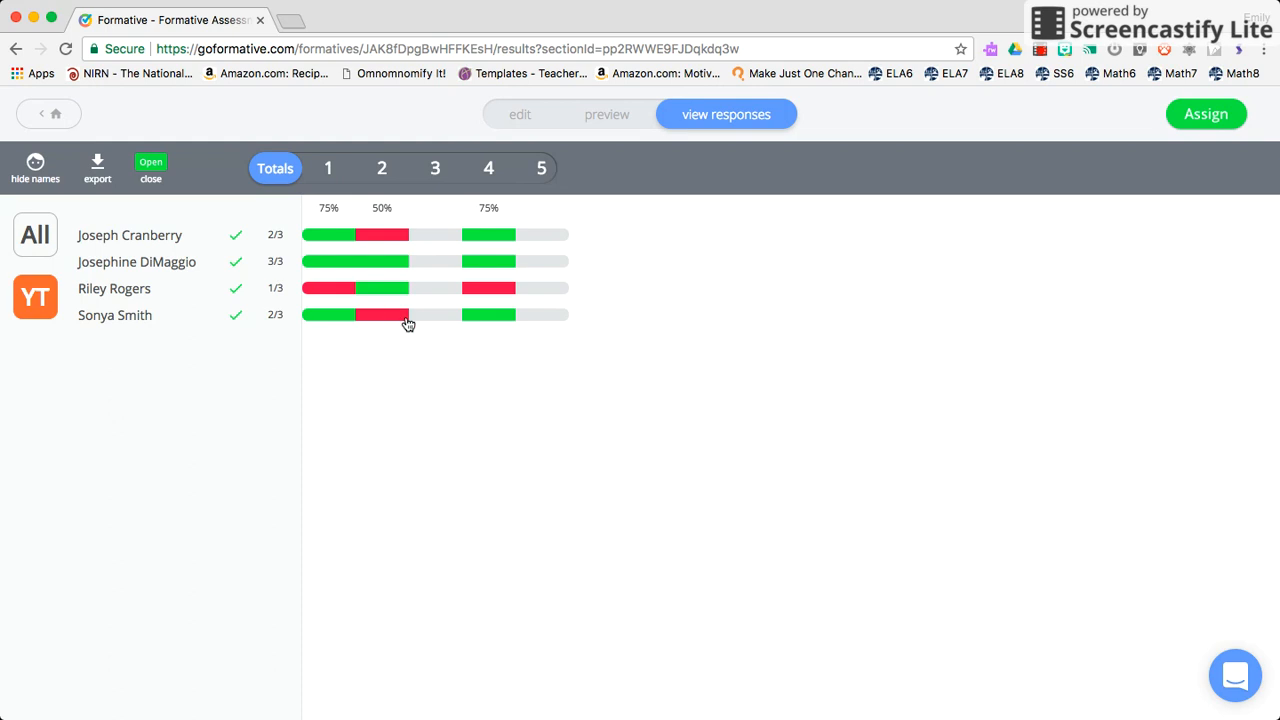
pyautogui.click(325, 172)
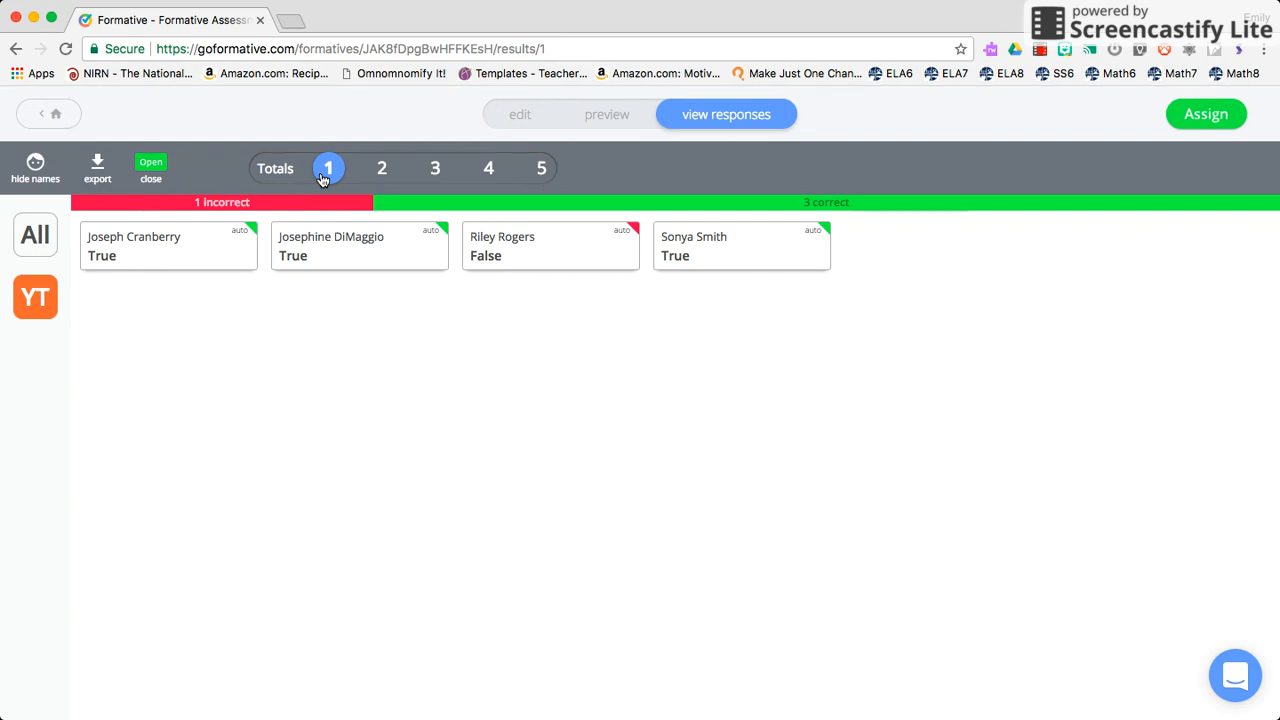
pyautogui.click(380, 170)
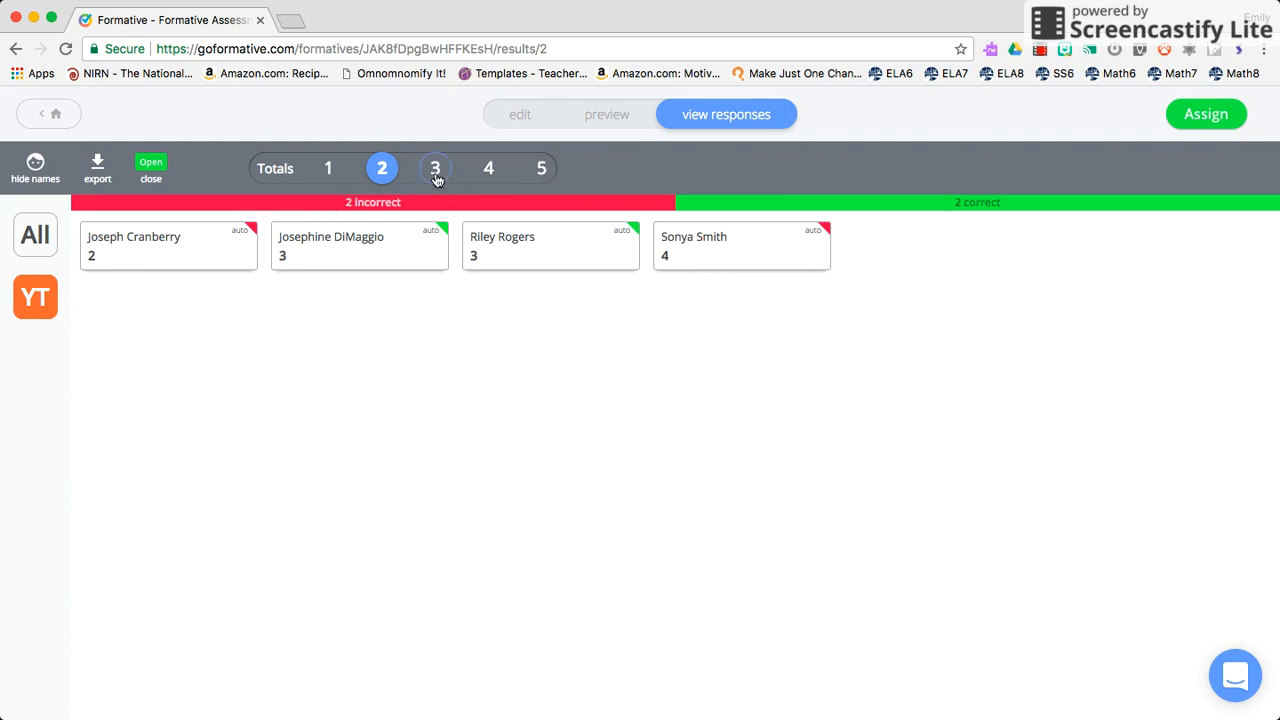
# In the fourth student's question 2 response, start the feedback "Did you notice that the last shape was not a triangle? It could be".
pyautogui.click(779, 234)
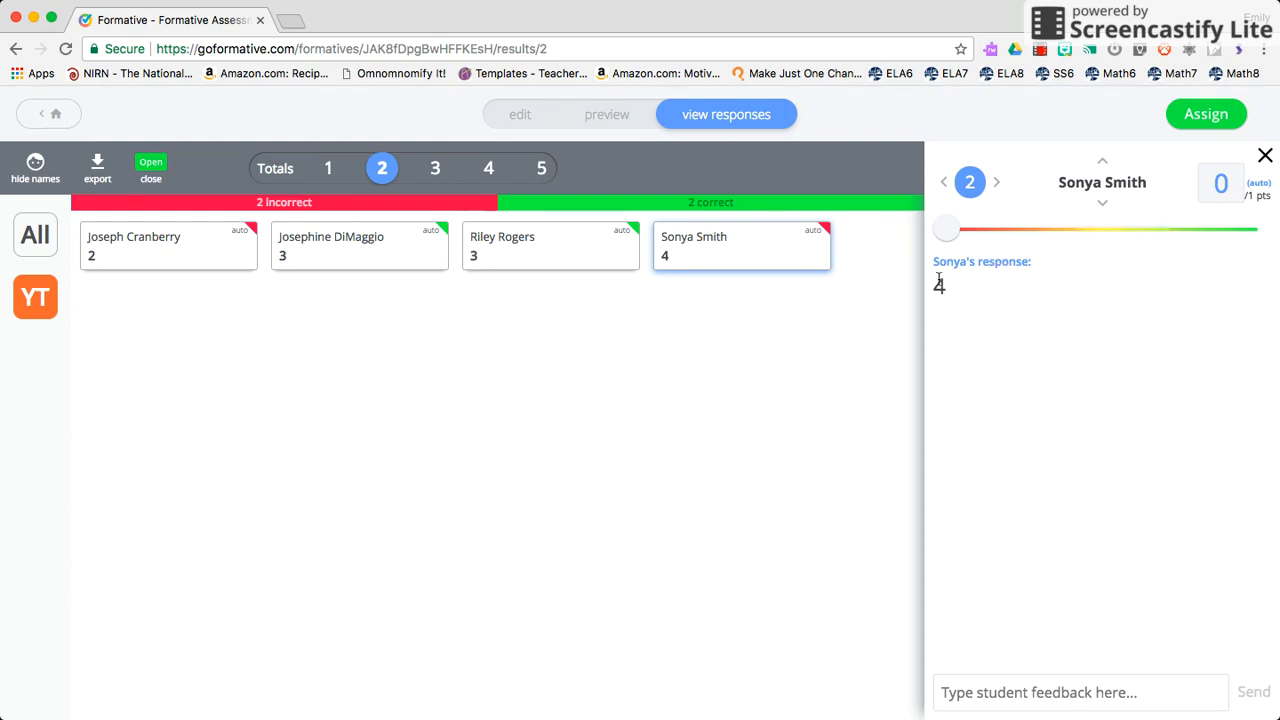
pyautogui.click(958, 692)
pyautogui.click(958, 692)
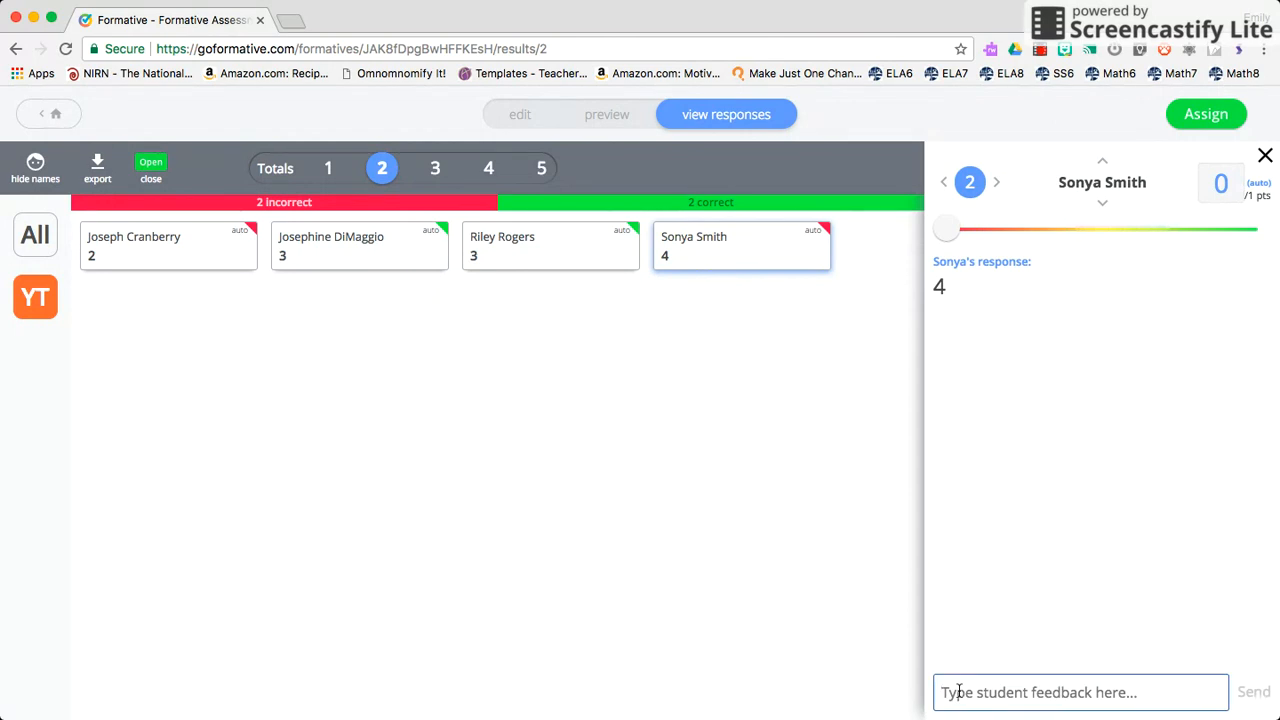
pyautogui.write('Did you no')
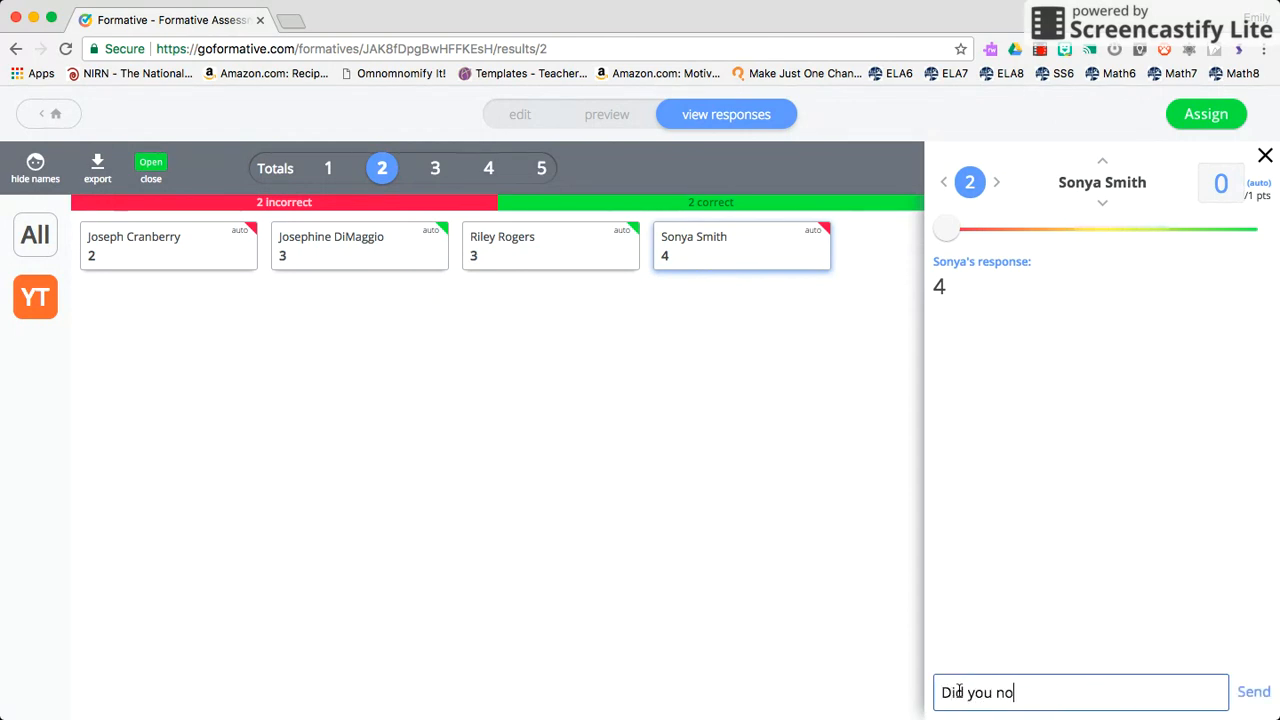
pyautogui.write('tice that the last shape was a t')
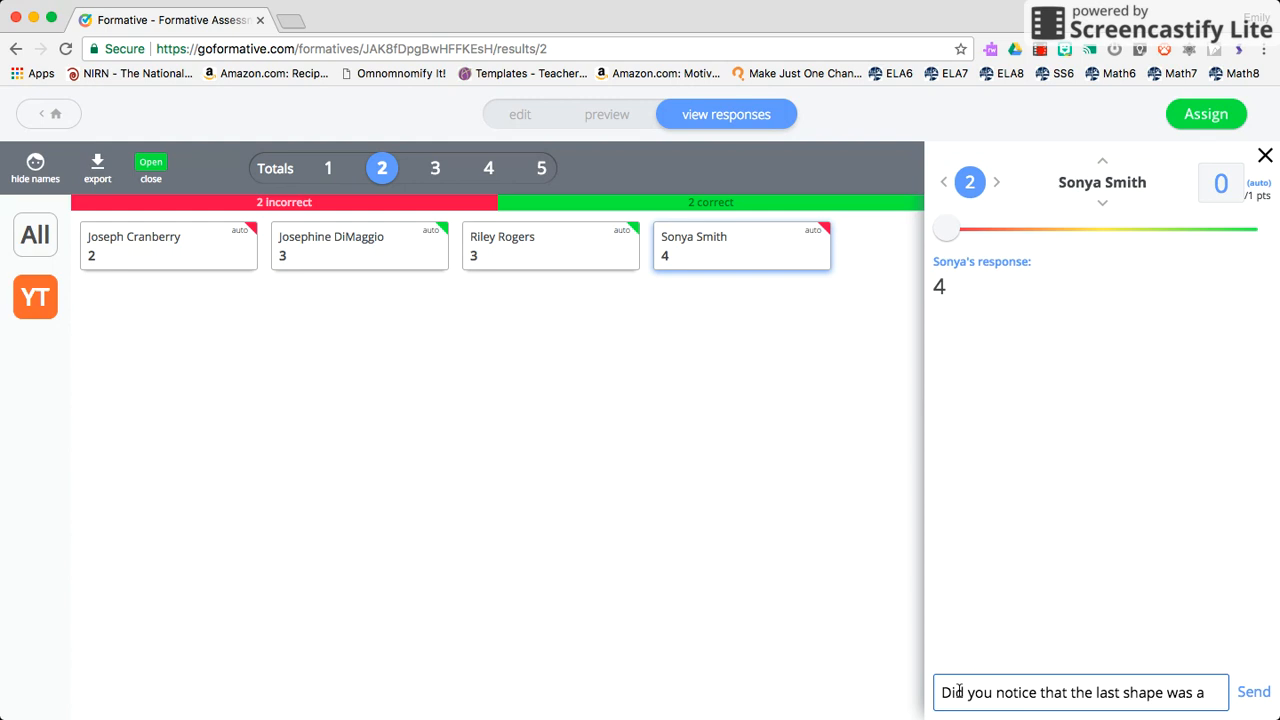
pyautogui.press('BackSpace')
pyautogui.write('not a triagn')
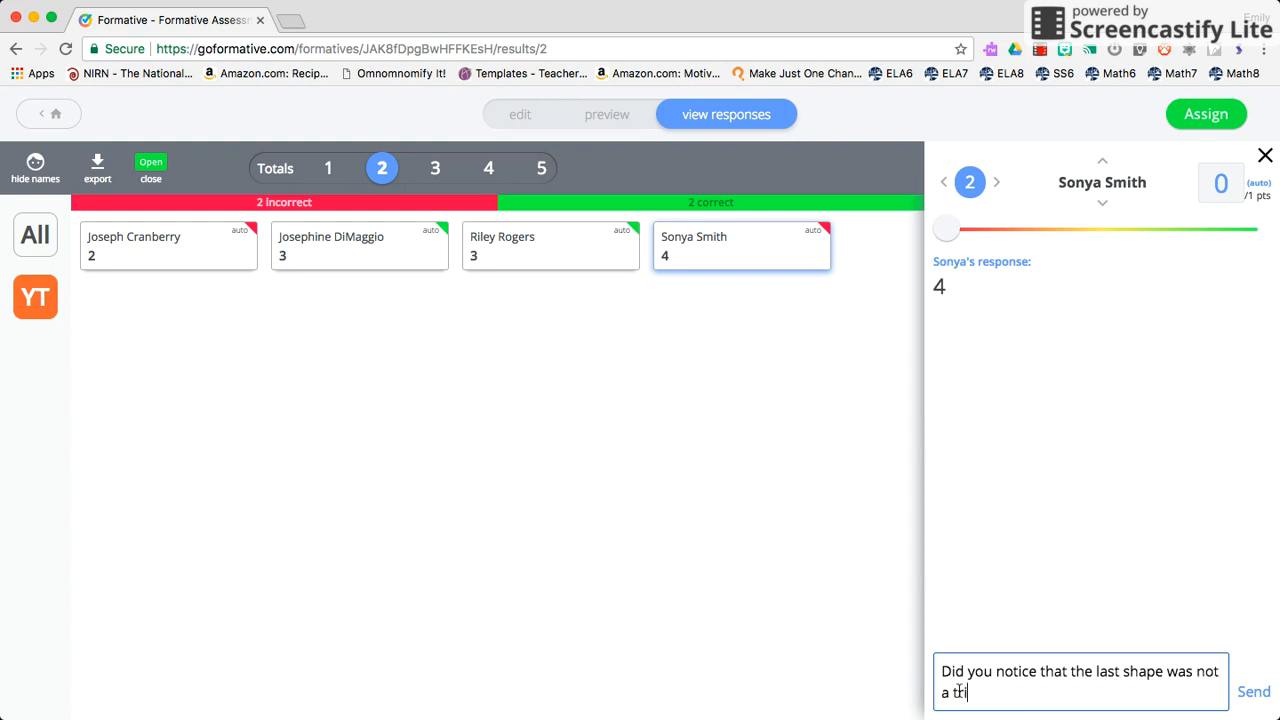
pyautogui.press('BackSpace')
pyautogui.press('BackSpace')
pyautogui.write('ngle?  It could be ')
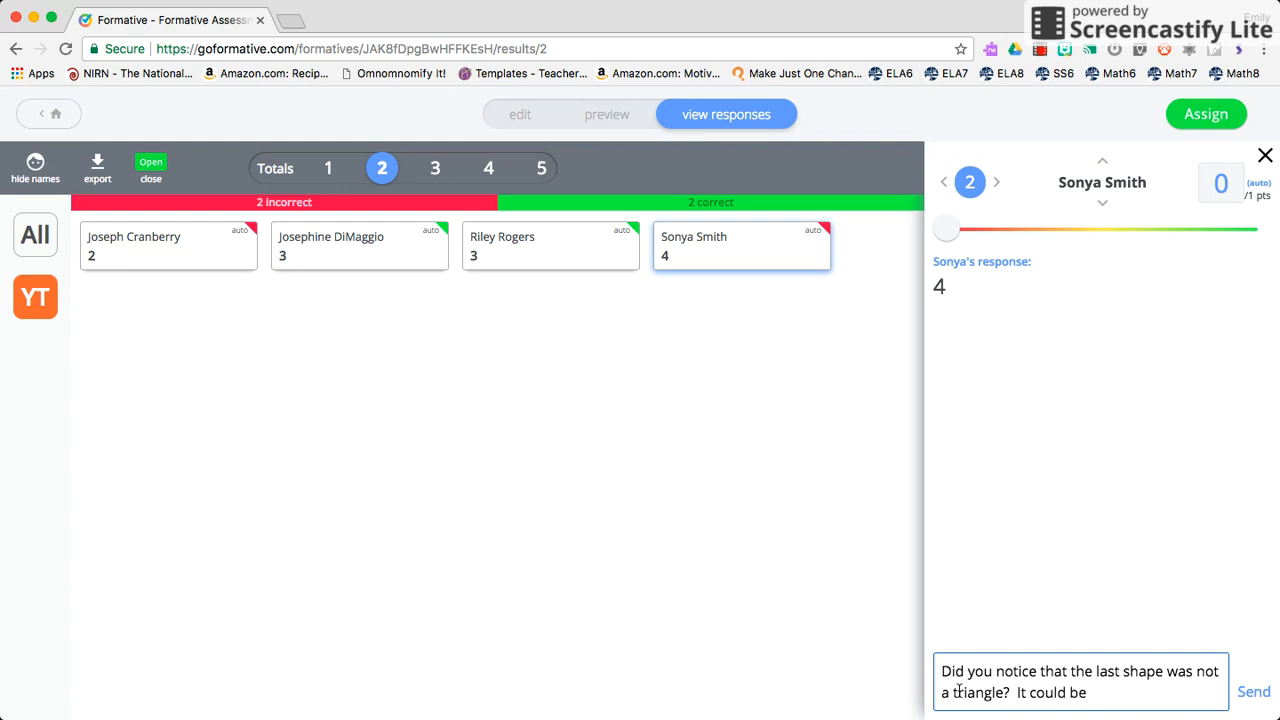
# Continue the feedback with "difficult to see because it looks like there are multiple triangles in that shape. Make sure you read".
pyautogui.write('difficult to see')
pyautogui.write(' because it looks like')
pyautogui.write(' there are')
pyautogui.write(' multiple')
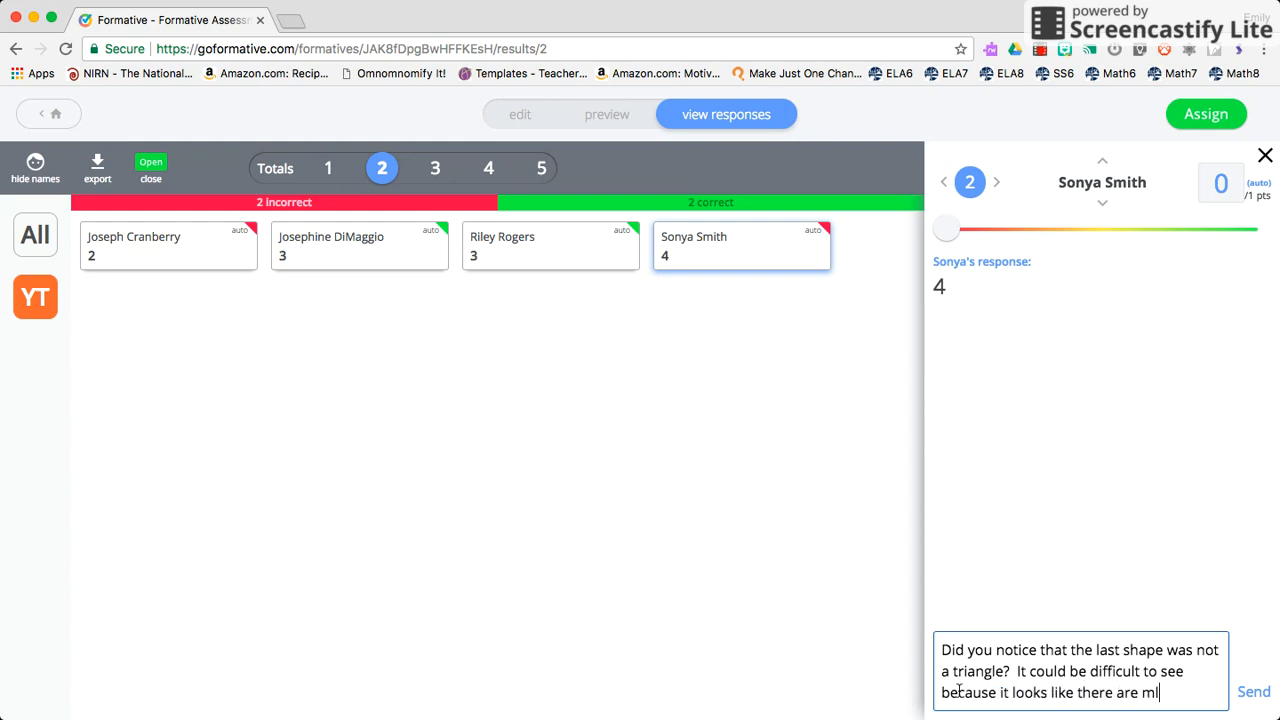
pyautogui.write(' tiriangles in taht')
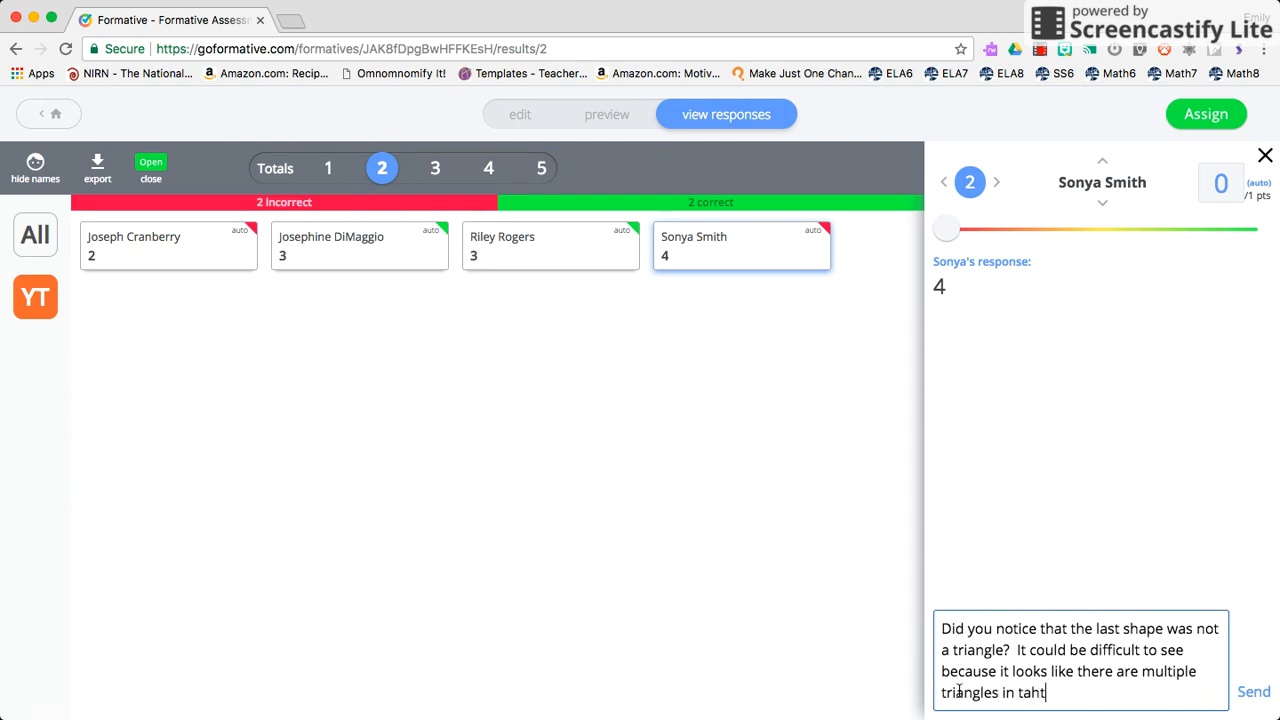
pyautogui.hotkey('alt', 'shift', 'Left')
pyautogui.write('that shape.  Make sure you read the ')
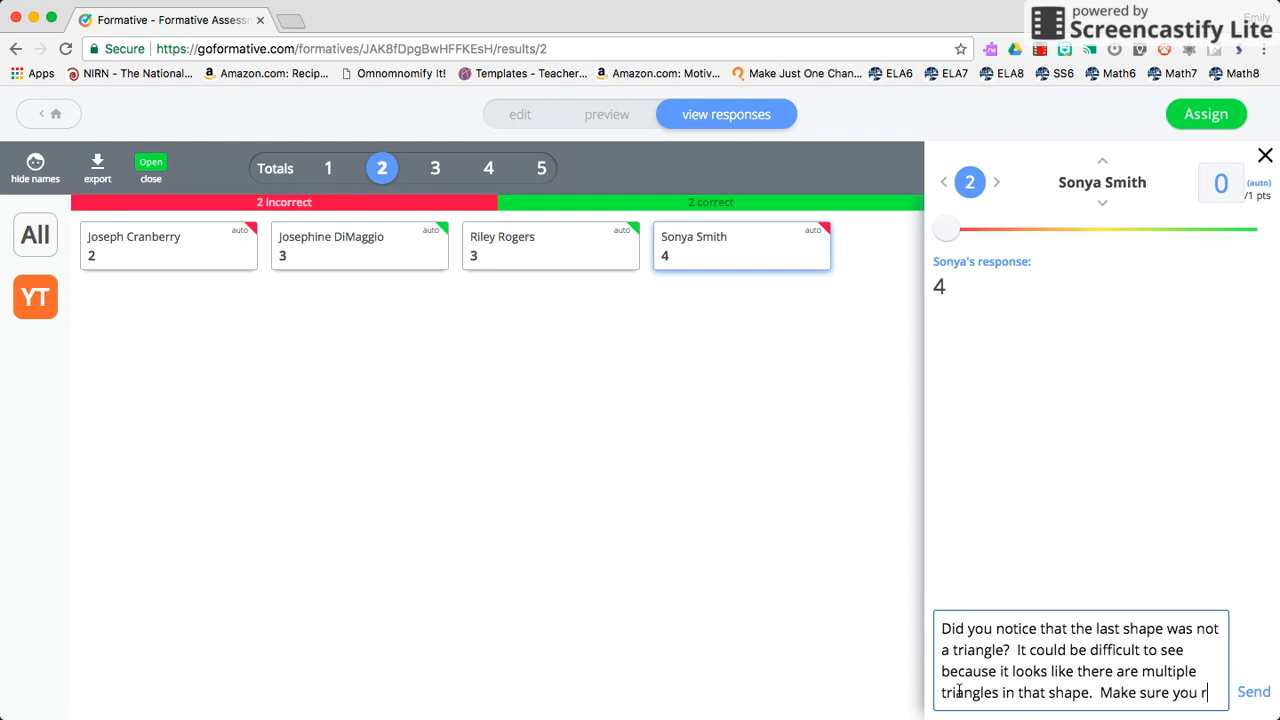
pyautogui.write('instruct')
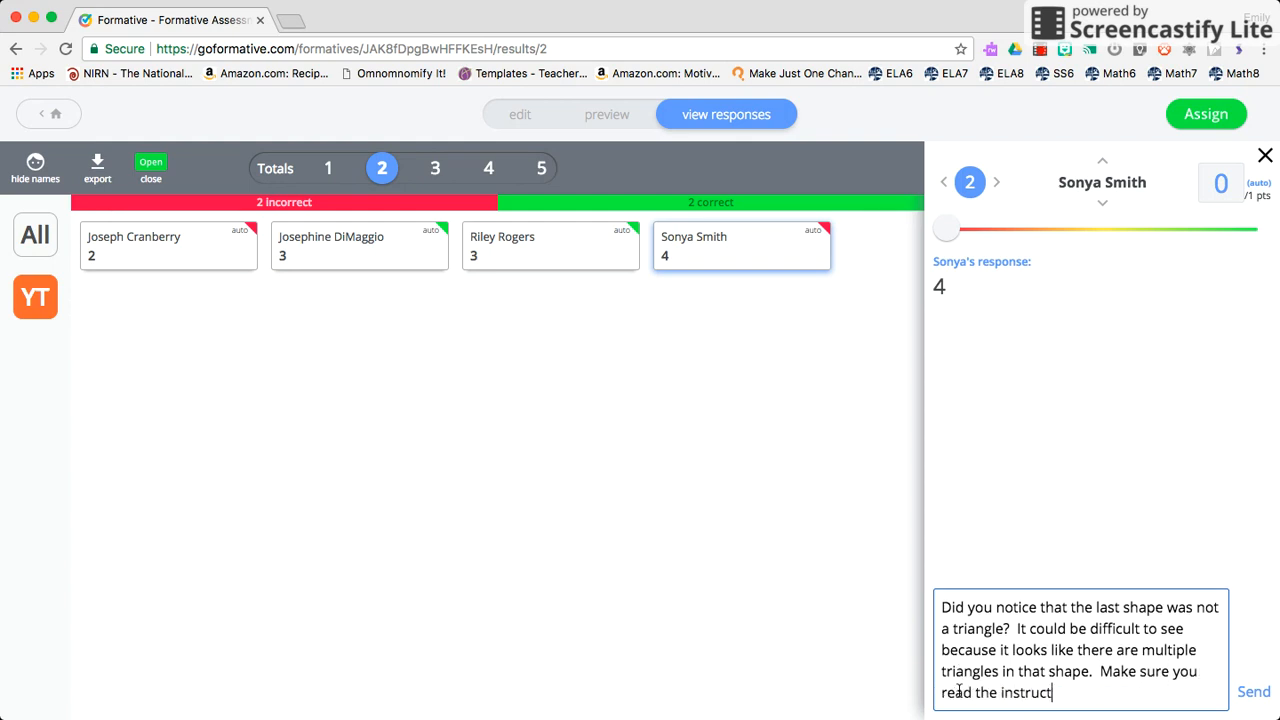
pyautogui.write('ions carefully for eac')
pyautogui.press('BackSpace')
pyautogui.press('BackSpace')
pyautogui.press('BackSpace')
pyautogui.press('BackSpace')
pyautogui.press('BackSpace')
pyautogui.press('BackSpace')
pyautogui.press('BackSpace')
pyautogui.press('BackSpace')
pyautogui.press('BackSpace')
pyautogui.press('BackSpace')
pyautogui.press('BackSpace')
pyautogui.press('BackSpace')
pyautogui.press('BackSpace')
pyautogui.press('BackSpace')
pyautogui.press('BackSpace')
pyautogui.press('BackSpace')
pyautogui.press('BackSpace')
pyautogui.press('BackSpace')
pyautogui.press('BackSpace')
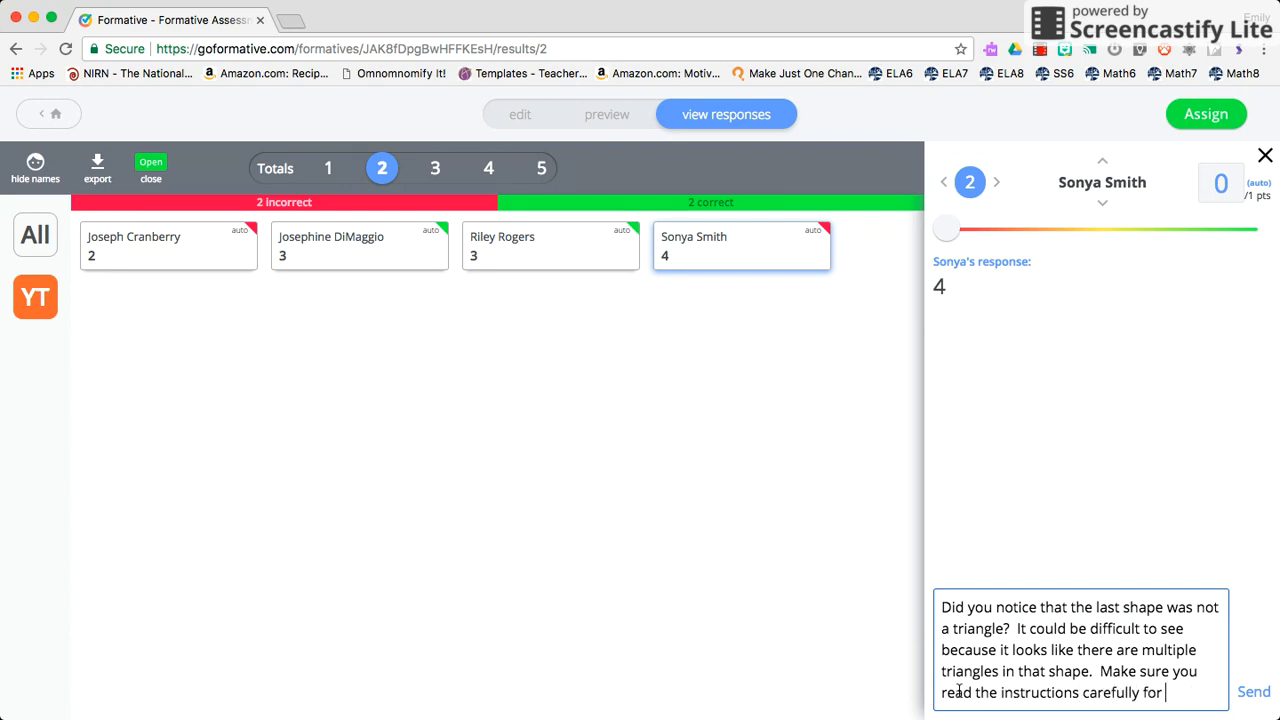
pyautogui.press('BackSpace')
pyautogui.press('BackSpace')
pyautogui.press('BackSpace')
pyautogui.press('BackSpace')
pyautogui.press('BackSpace')
pyautogui.press('BackSpace')
pyautogui.press('BackSpace')
pyautogui.press('BackSpace')
pyautogui.press('BackSpace')
pyautogui.press('BackSpace')
pyautogui.press('BackSpace')
pyautogui.press('BackSpace')
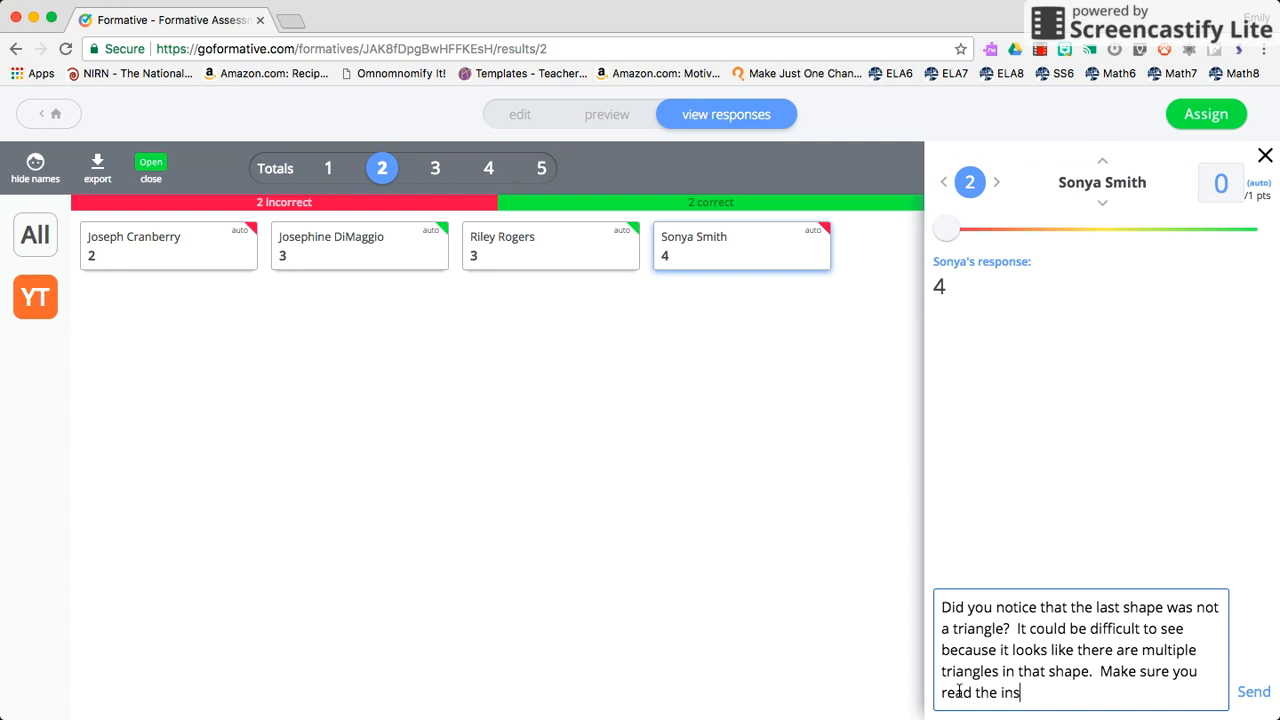
# End the feedback on the fourth student's question 2 answer with "each question carefully." and send it.
pyautogui.write('each question carefully.')
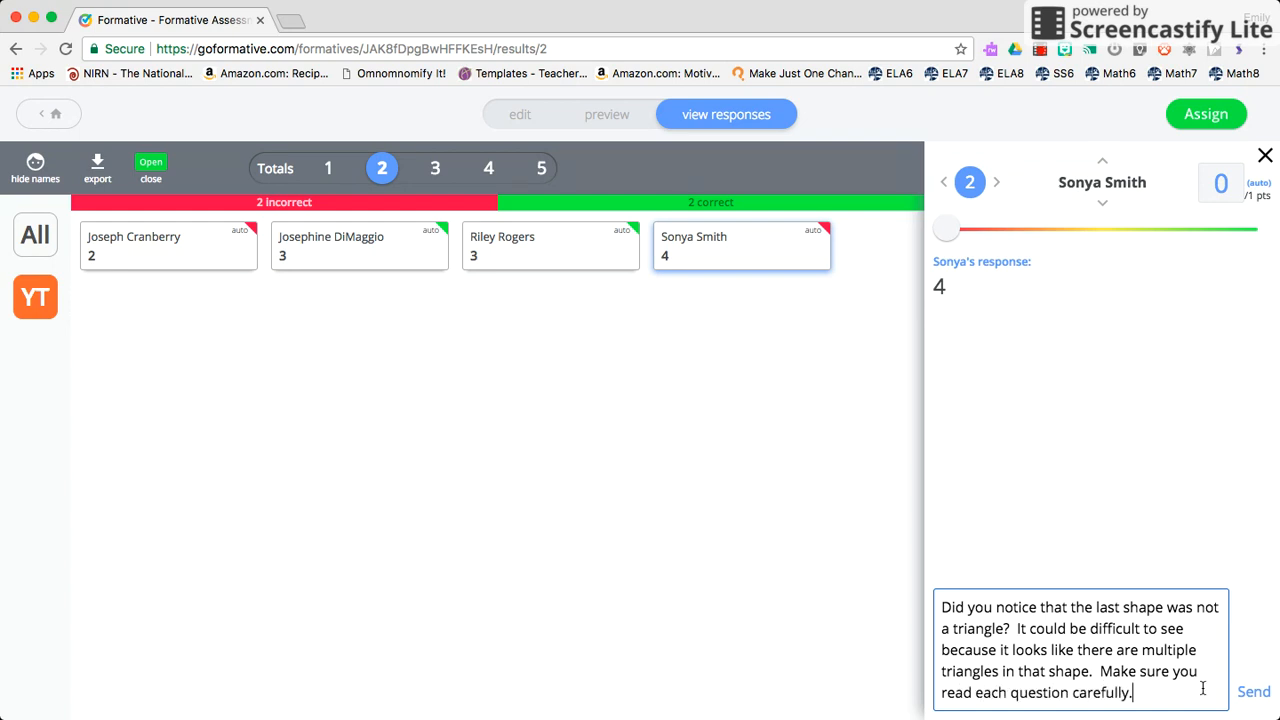
pyautogui.click(1261, 699)
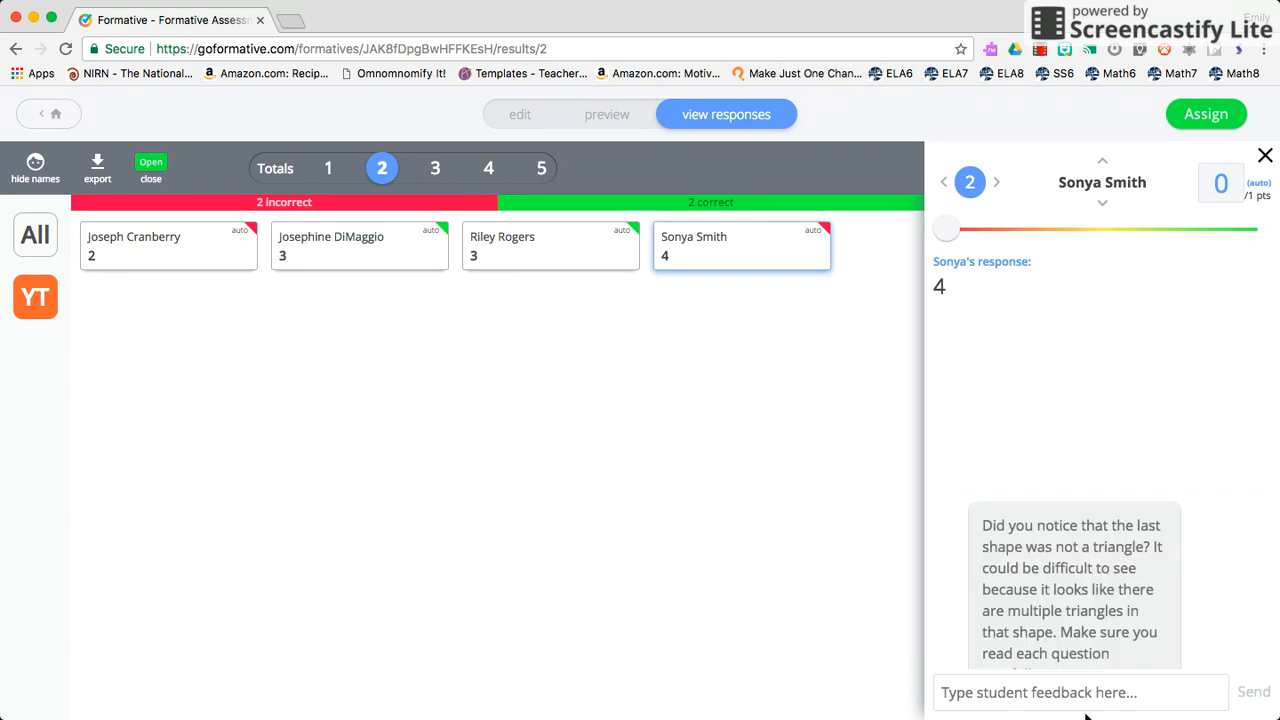
# Show the question 3 responses and score the first student's handwritten answer 1 point.
pyautogui.click(432, 171)
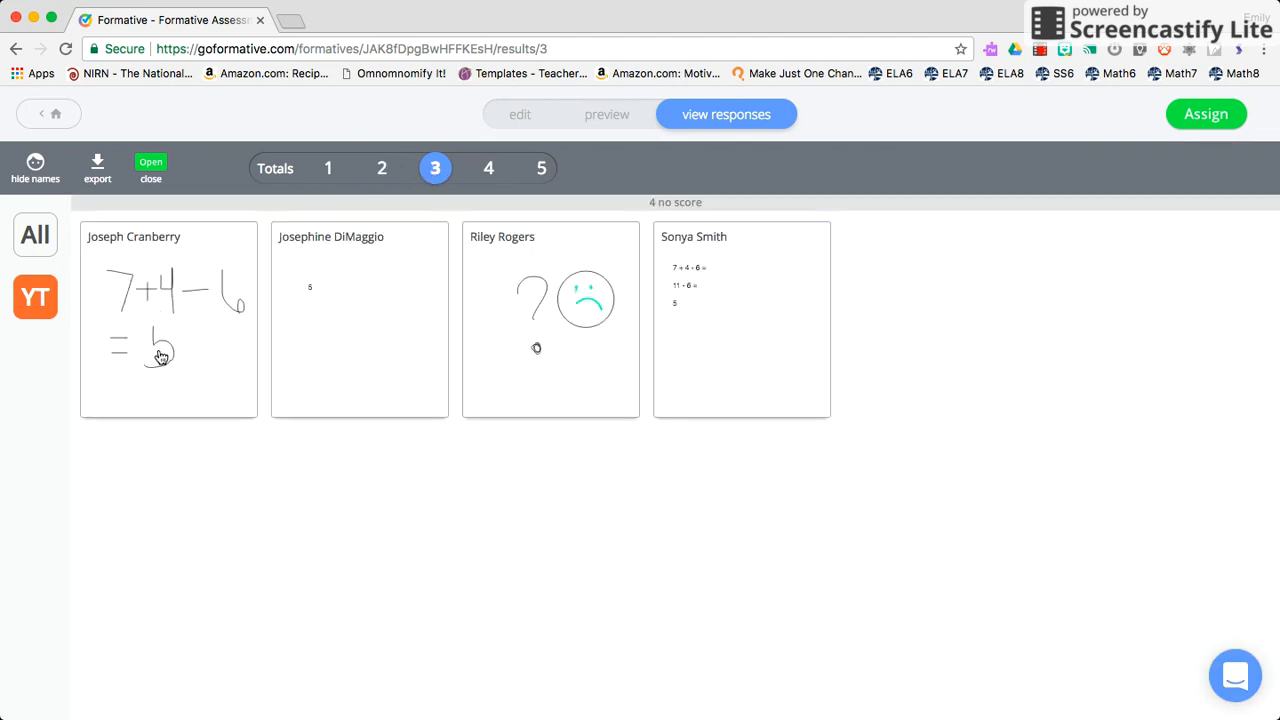
pyautogui.click(234, 343)
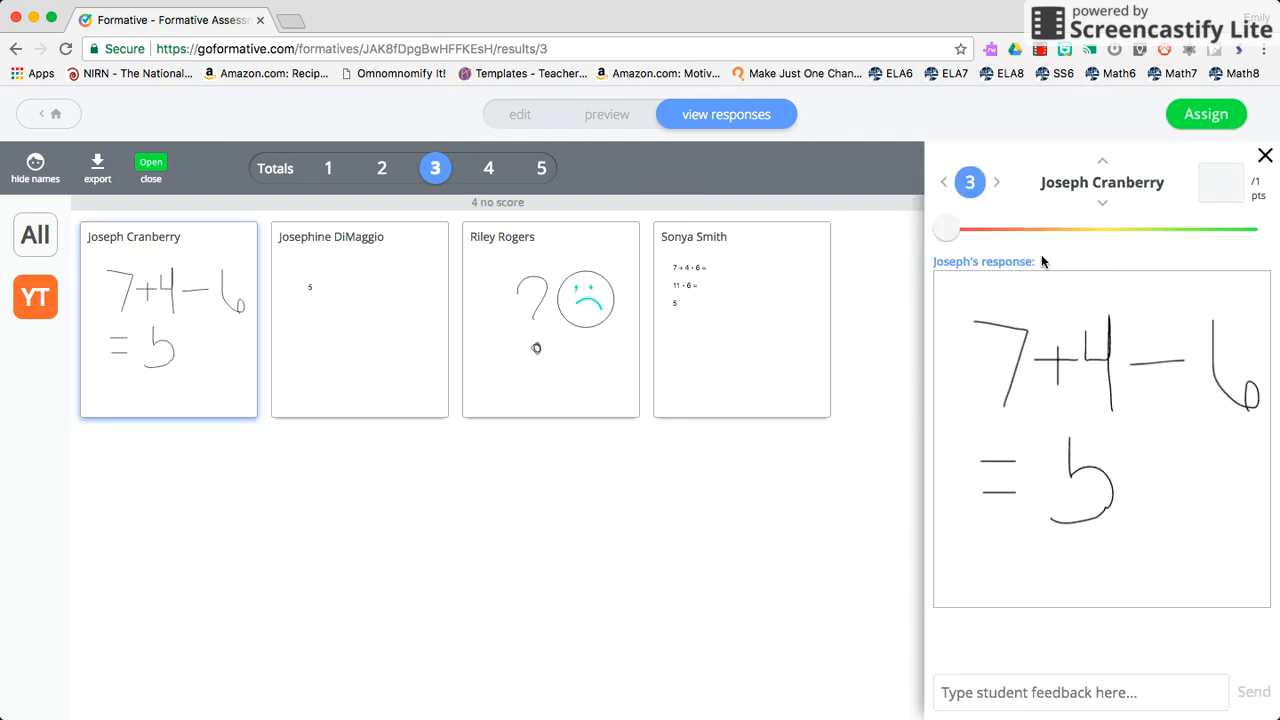
pyautogui.click(1222, 177)
pyautogui.write('1')
# Give the second student 0.5 points on question 3 and send the feedback "Your answer is correct, but I would really like to see your work.".
pyautogui.click(382, 282)
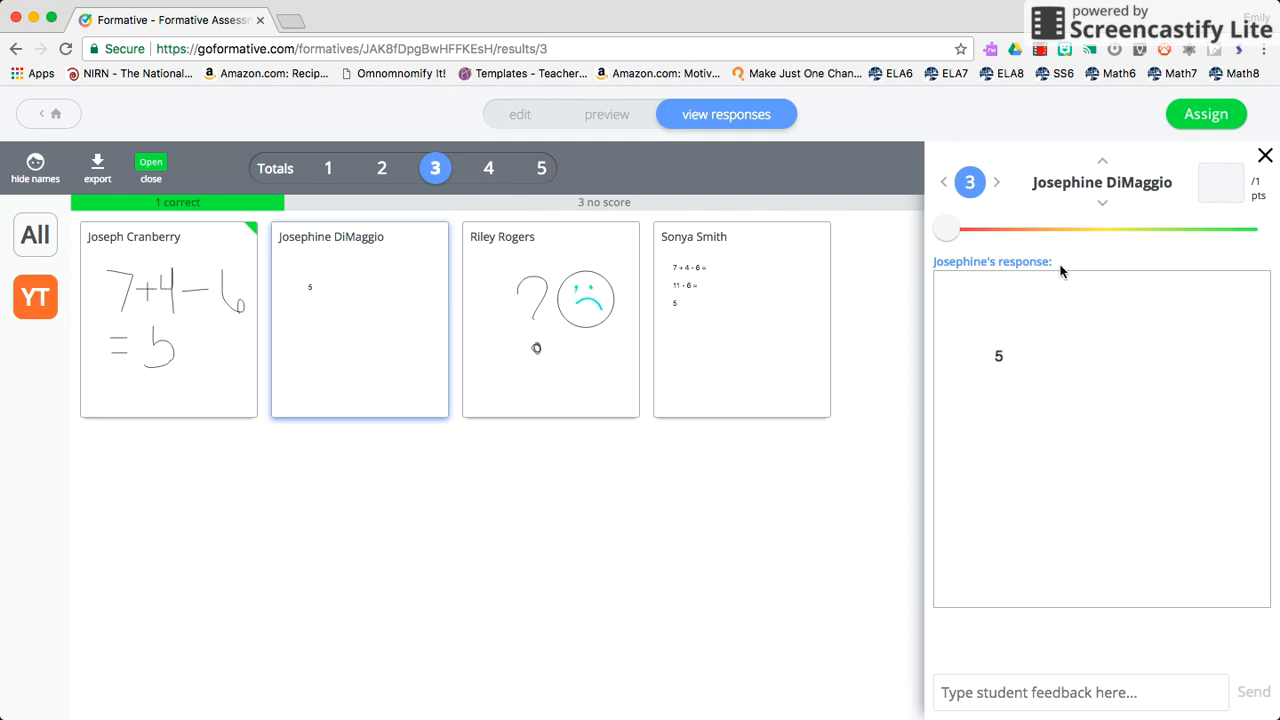
pyautogui.moveTo(950, 236); pyautogui.dragTo(1109, 236)
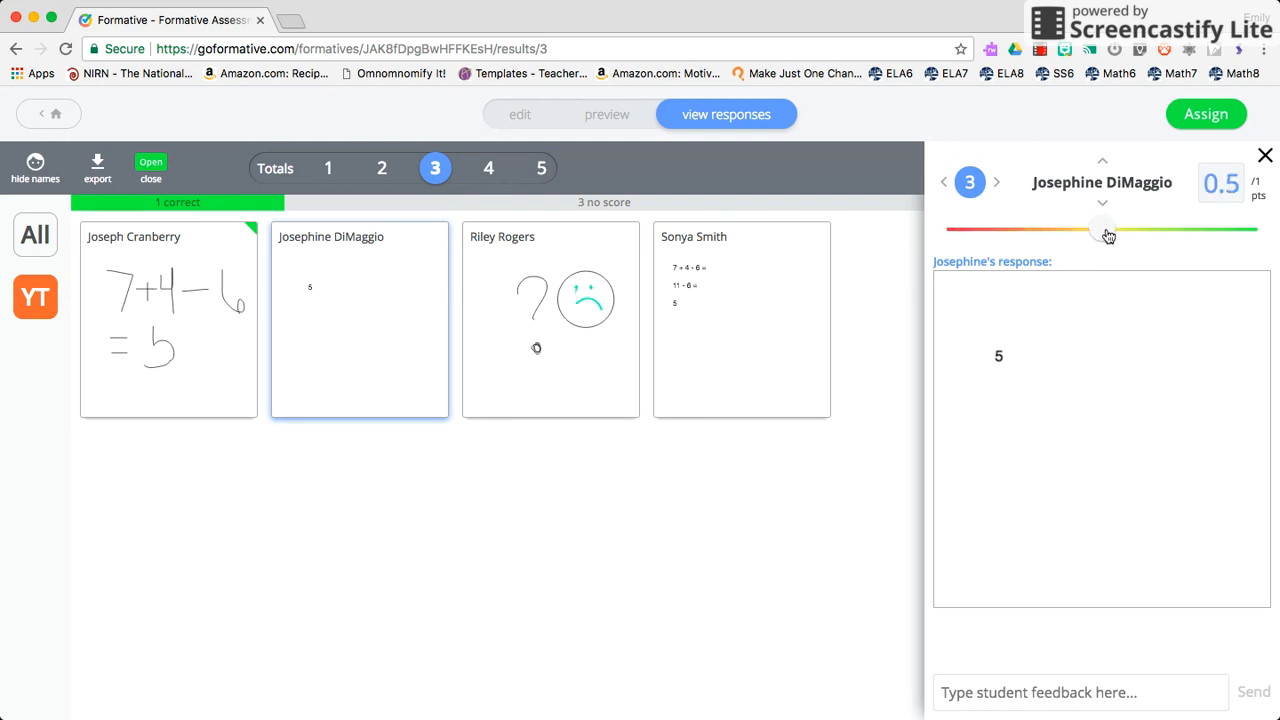
pyautogui.click(1035, 692)
pyautogui.write('Your an')
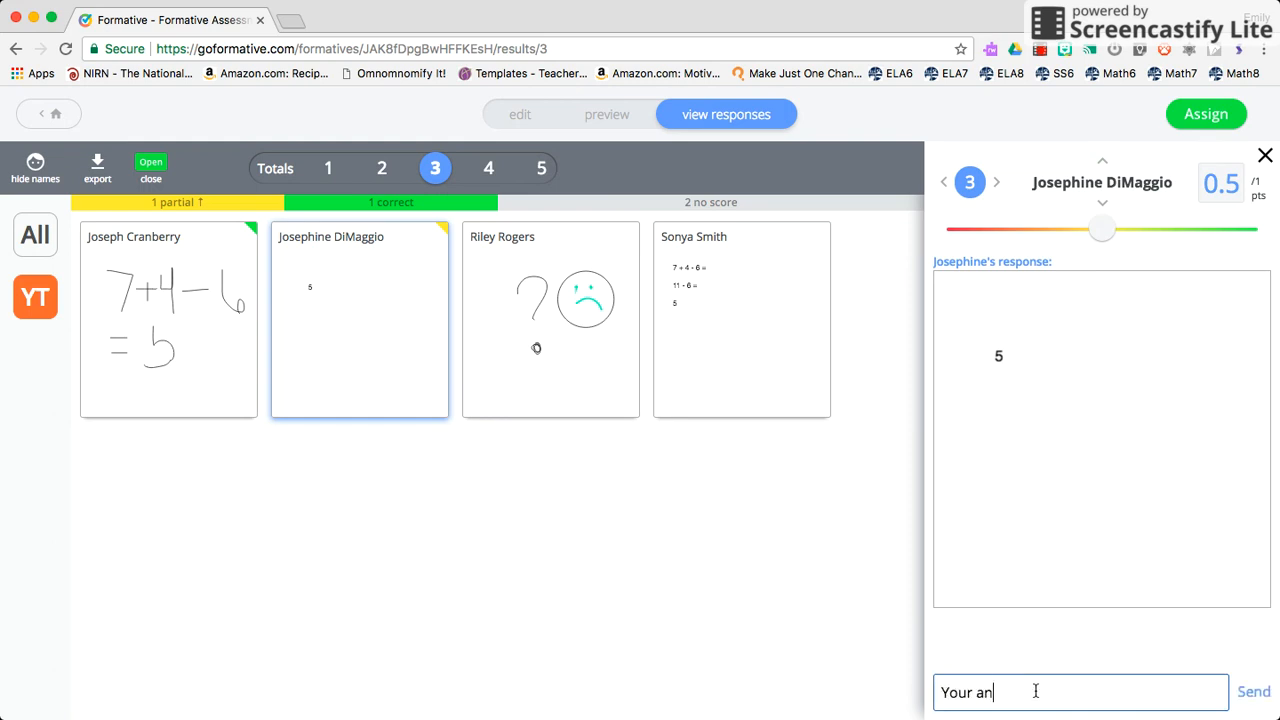
pyautogui.write('swer is correct, but')
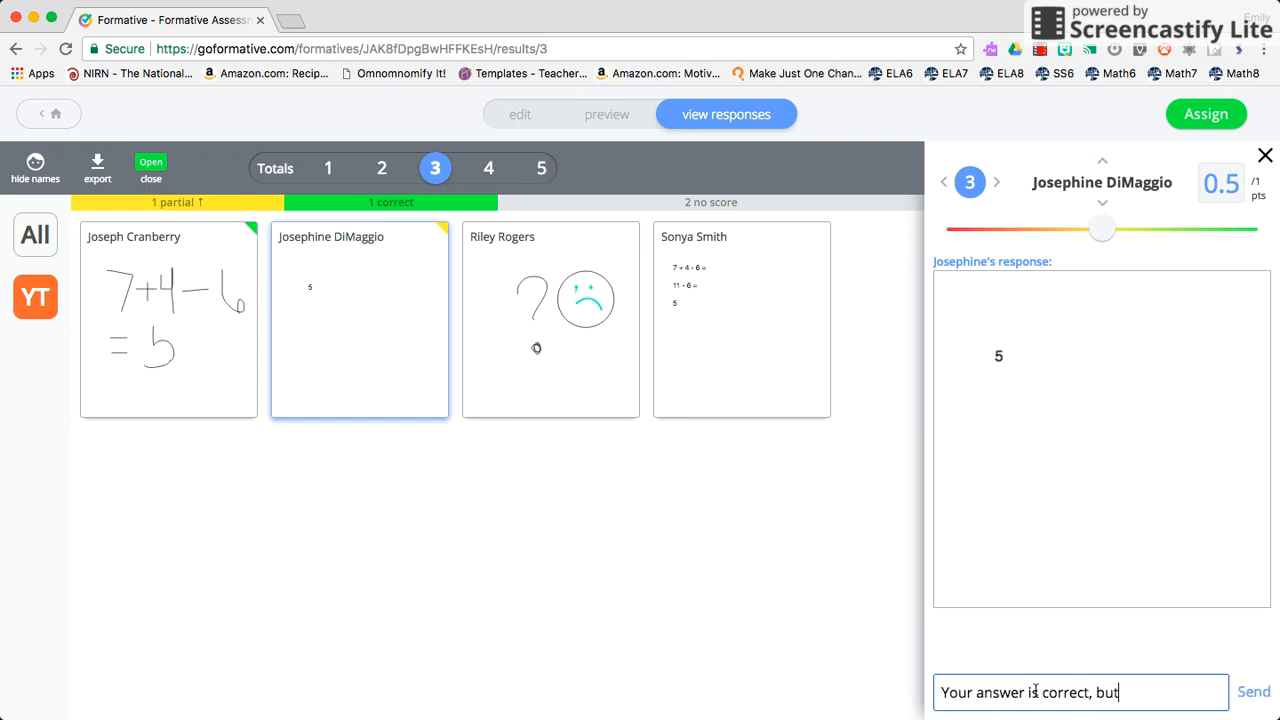
pyautogui.write(' I would really like to see your work.')
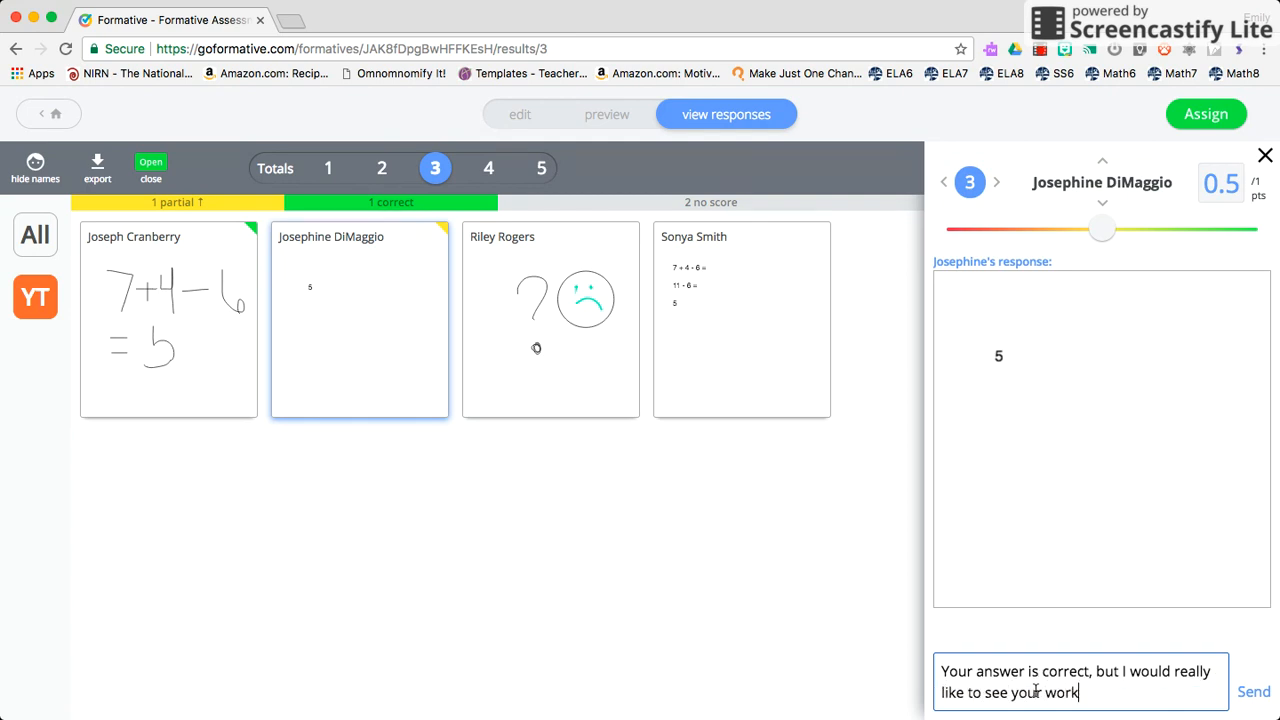
pyautogui.click(613, 363)
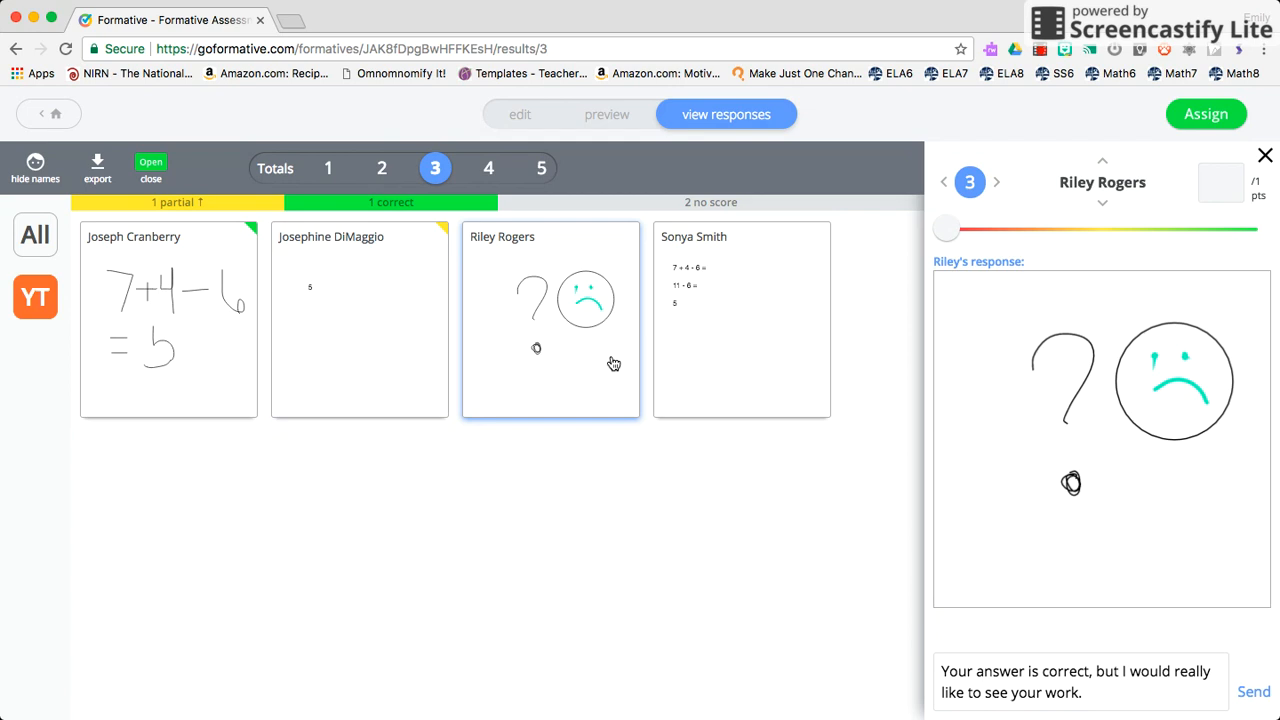
pyautogui.click(290, 301)
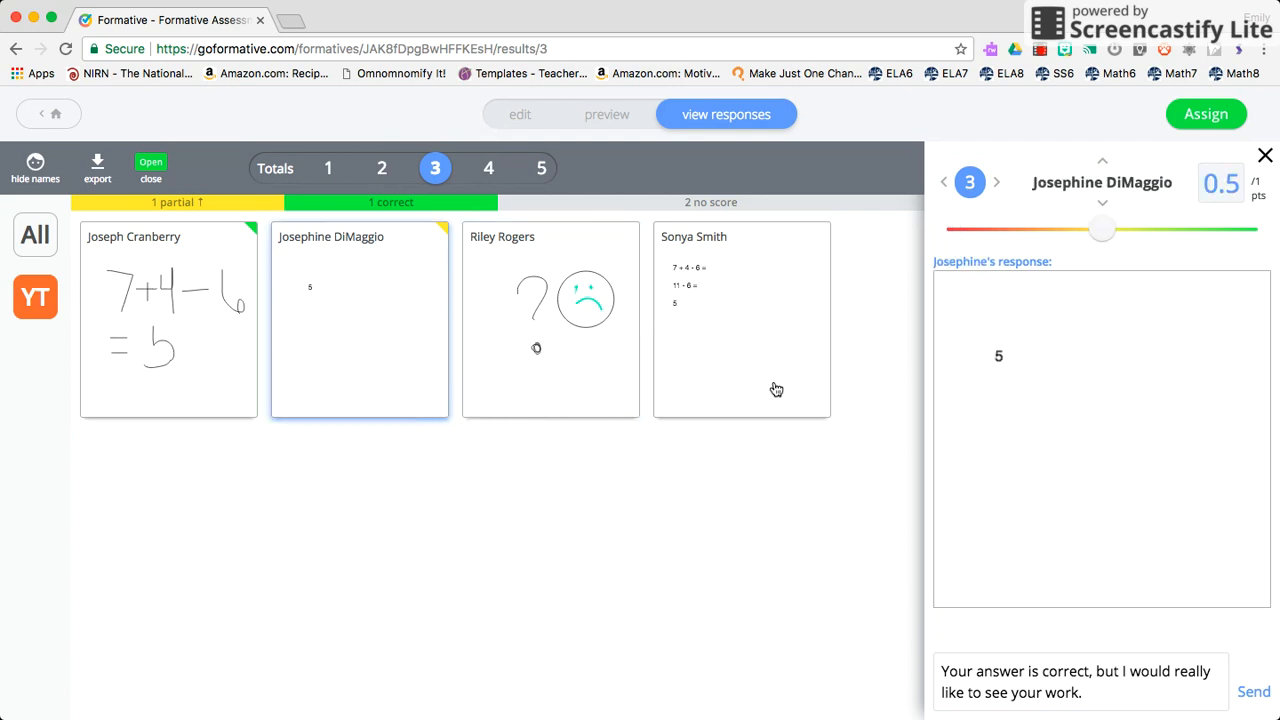
pyautogui.click(1254, 692)
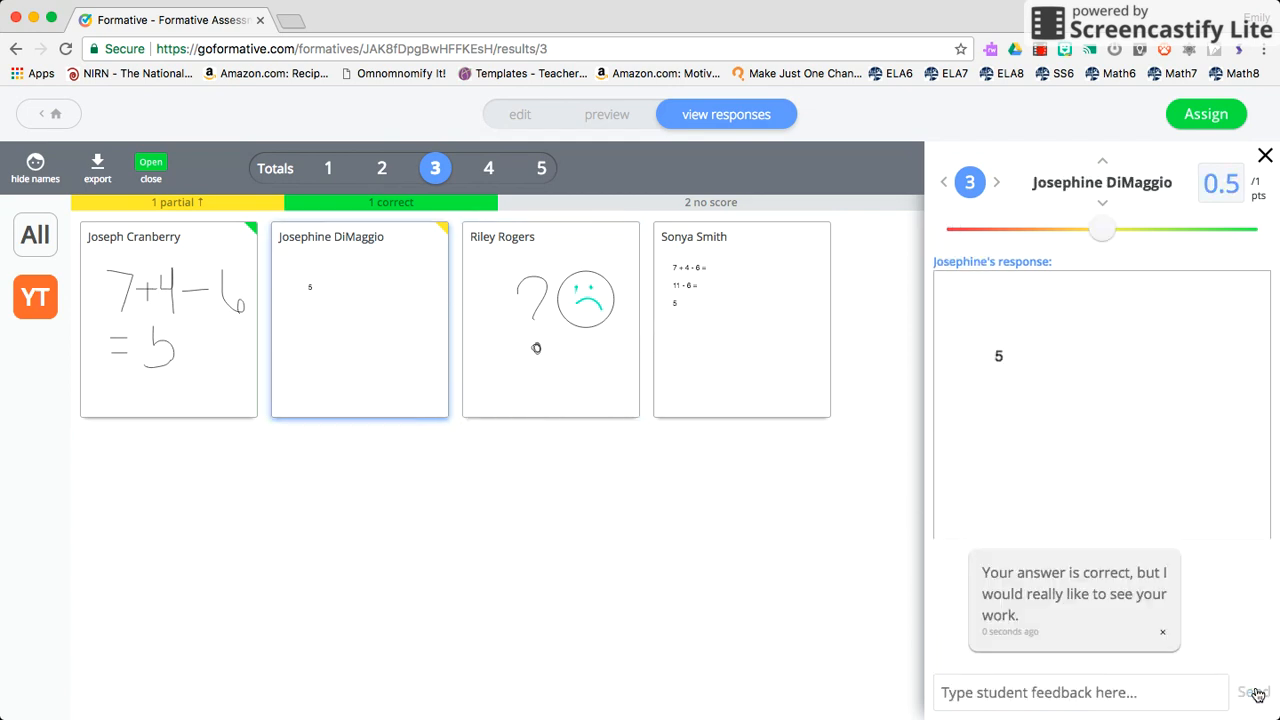
# Score the third student's question 3 response, the question mark and sad face drawing, 0 points.
pyautogui.click(621, 367)
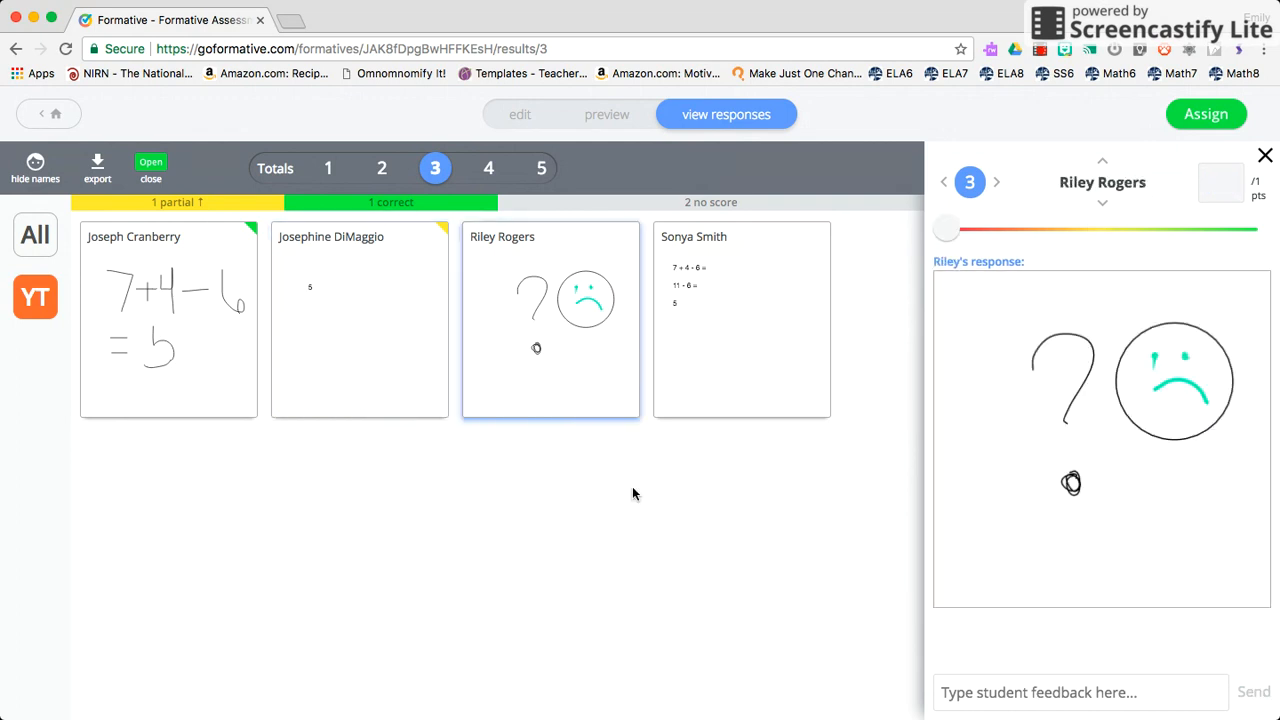
pyautogui.click(1045, 686)
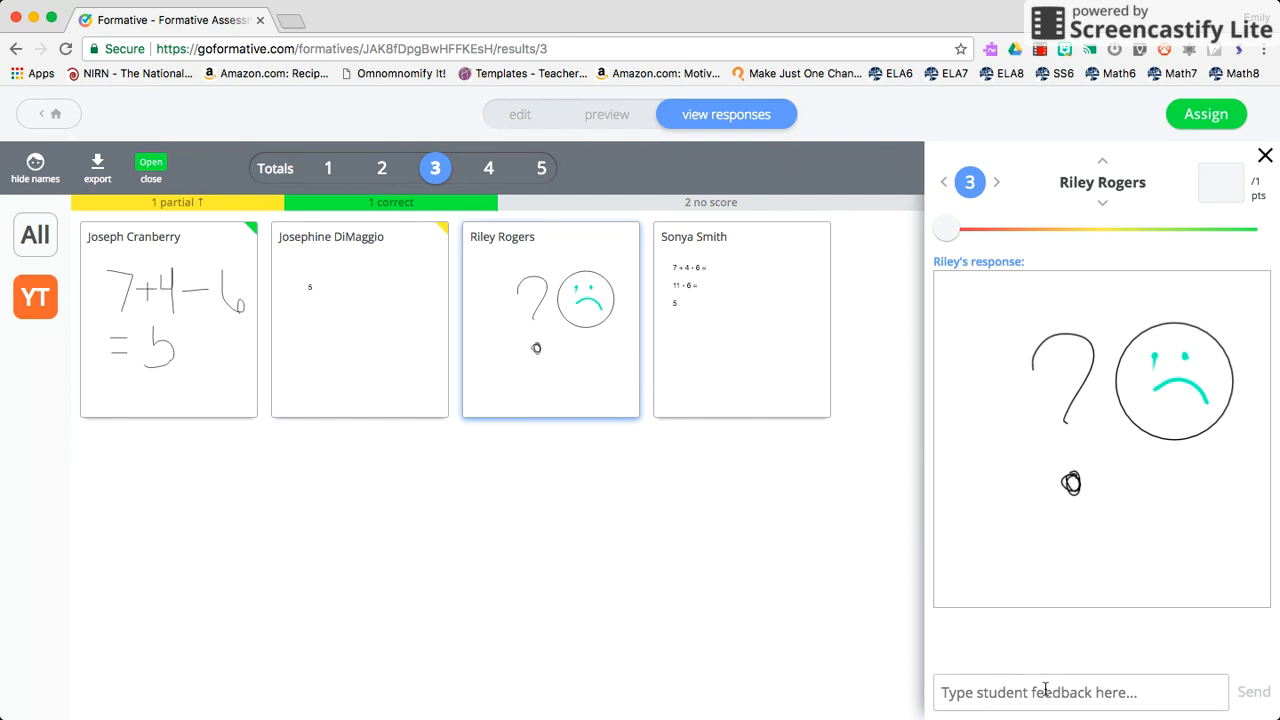
pyautogui.click(1236, 192)
pyautogui.write('0')
# Start feedback to the third student with "It would be awesome if you could try to put together a step of the problem.".
pyautogui.click(1087, 689)
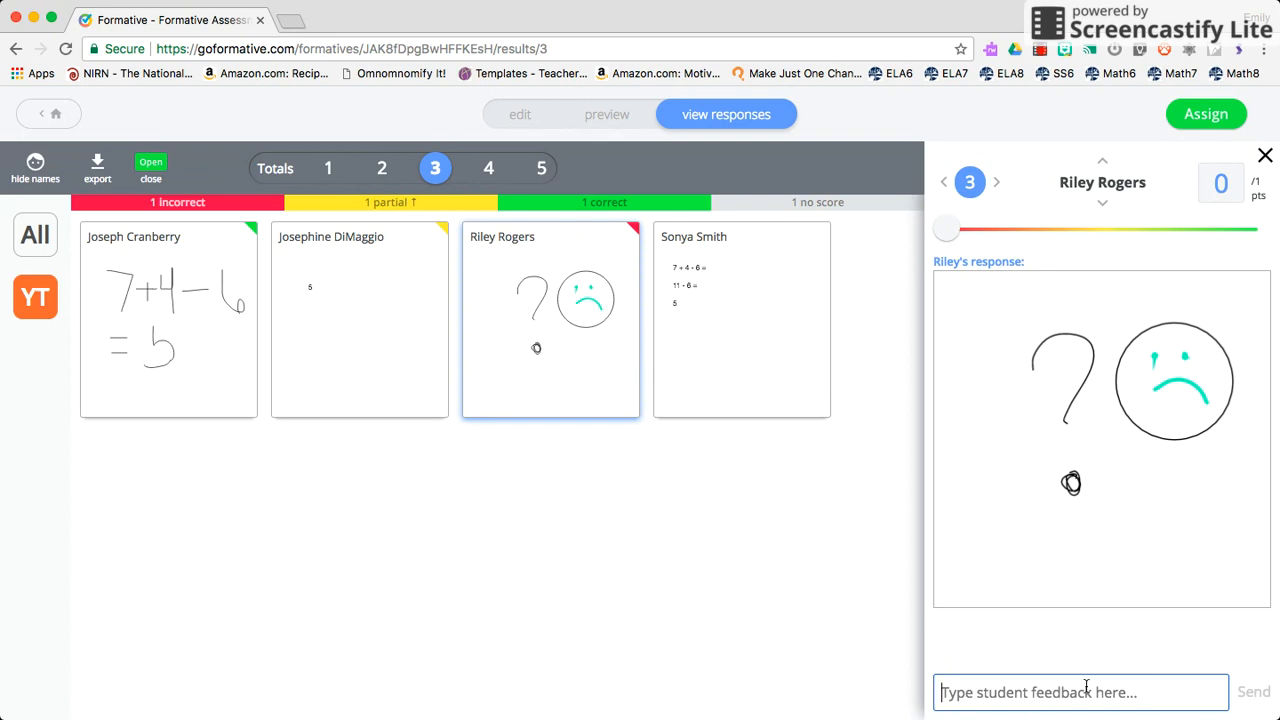
pyautogui.write('It would be aws')
pyautogui.press('BackSpace')
pyautogui.write('esome if you')
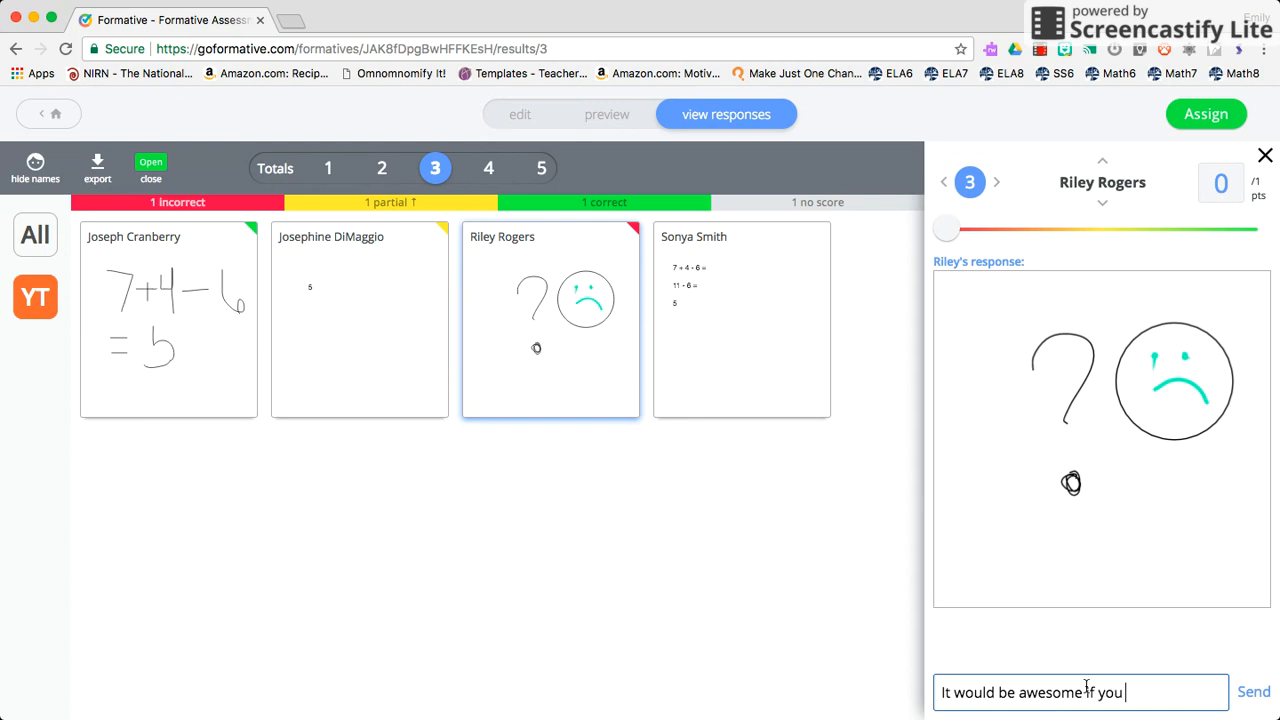
pyautogui.write(' could try to put to')
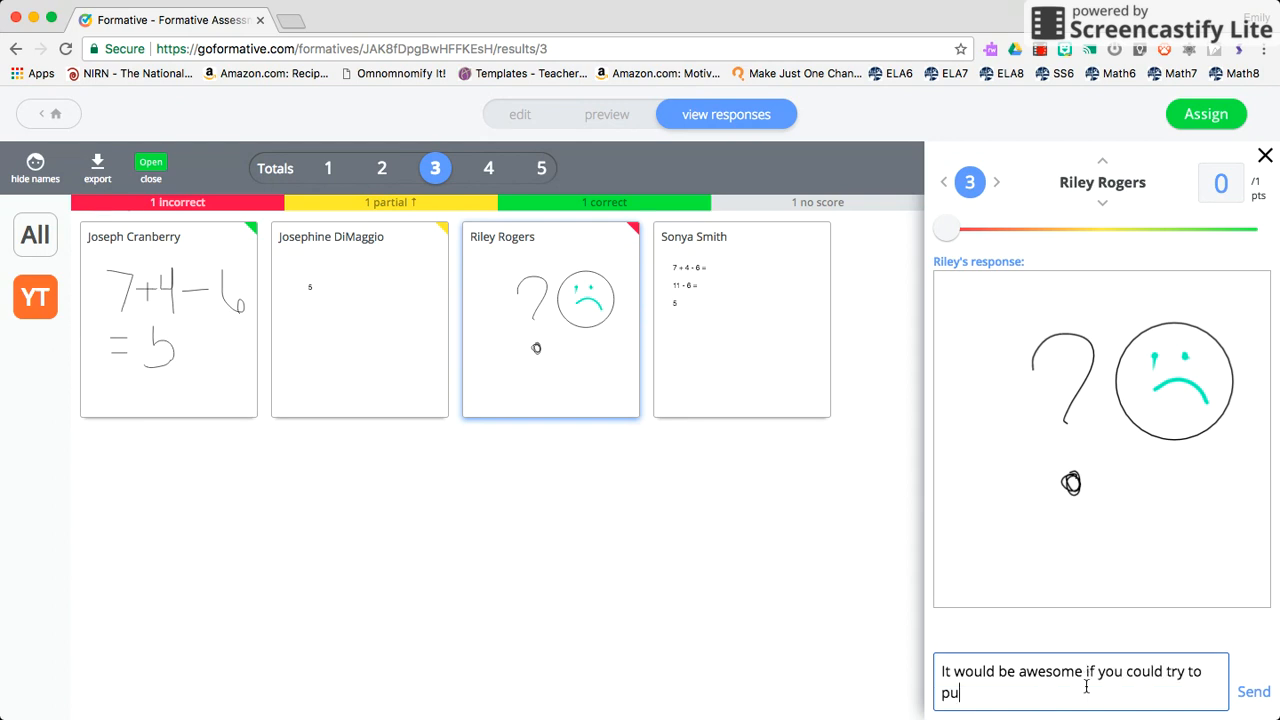
pyautogui.write('geehr')
pyautogui.press('BackSpace')
pyautogui.press('BackSpace')
pyautogui.press('BackSpace')
pyautogui.write('ther a step')
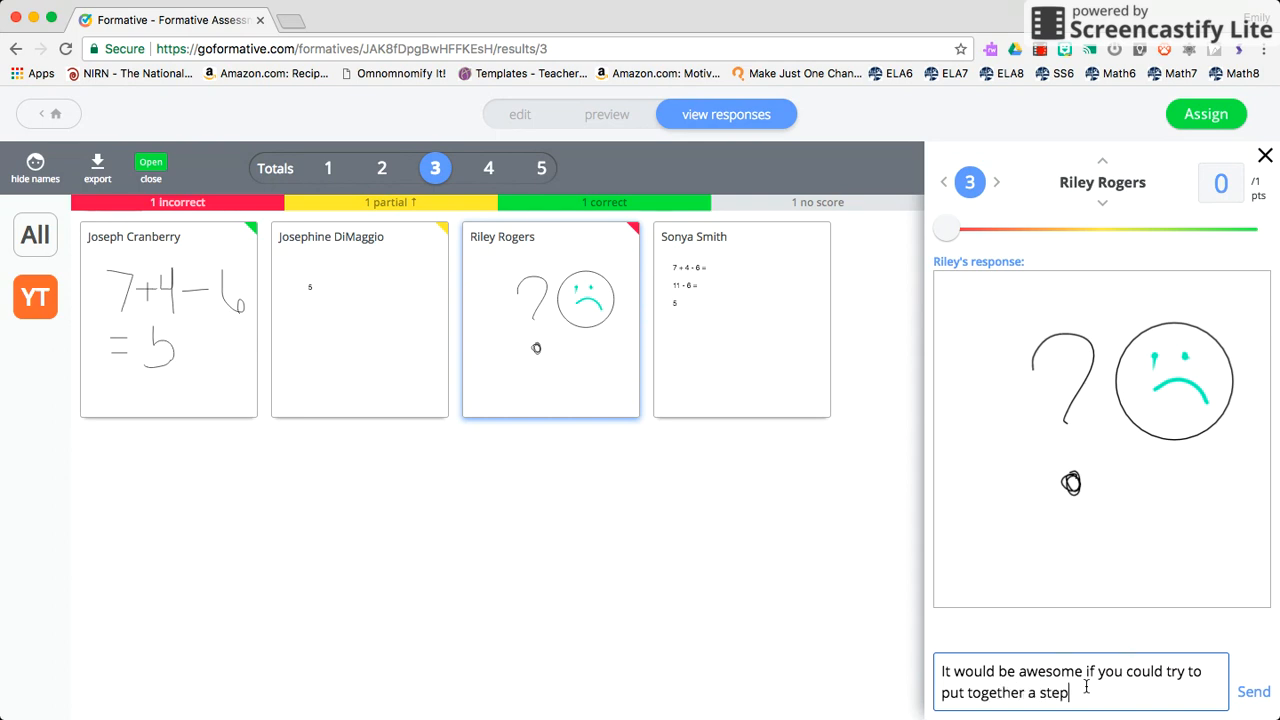
pyautogui.write(' of the problem.  ')
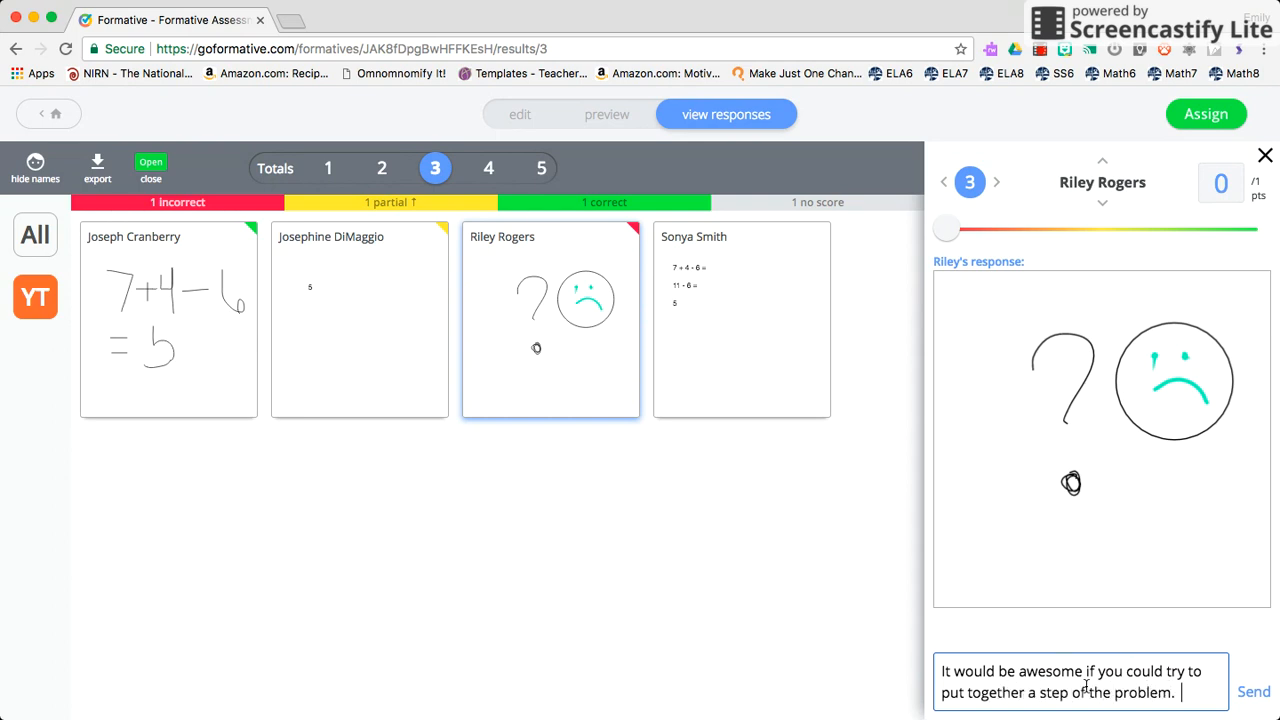
# Continue the third student's feedback with "Any effort is always appreciated. We are always trying to get better!".
pyautogui.write('Any effort is always appreciated.  We are always trying to get better!  But let me know if I can help you')
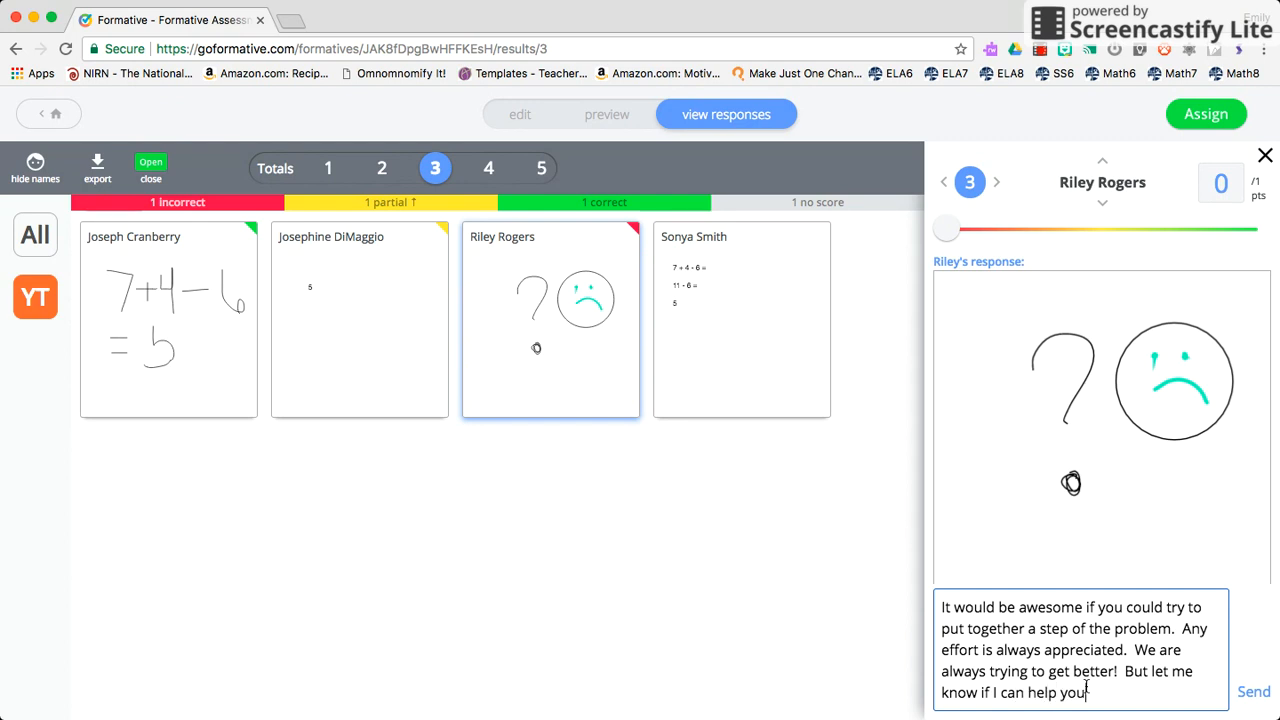
pyautogui.press('BackSpace')
pyautogui.press('BackSpace')
pyautogui.press('BackSpace')
pyautogui.press('BackSpace')
pyautogui.press('BackSpace')
pyautogui.press('BackSpace')
pyautogui.press('BackSpace')
pyautogui.press('BackSpace')
pyautogui.press('BackSpace')
pyautogui.press('BackSpace')
pyautogui.press('BackSpace')
pyautogui.press('BackSpace')
pyautogui.press('BackSpace')
pyautogui.press('BackSpace')
pyautogui.press('BackSpace')
pyautogui.press('BackSpace')
pyautogui.press('BackSpace')
pyautogui.press('BackSpace')
pyautogui.press('BackSpace')
pyautogui.press('BackSpace')
pyautogui.press('BackSpace')
pyautogui.press('BackSpace')
pyautogui.press('BackSpace')
pyautogui.press('BackSpace')
pyautogui.press('BackSpace')
pyautogui.press('BackSpace')
pyautogui.press('BackSpace')
pyautogui.press('BackSpace')
pyautogui.press('BackSpace')
pyautogui.press('BackSpace')
pyautogui.press('BackSpace')
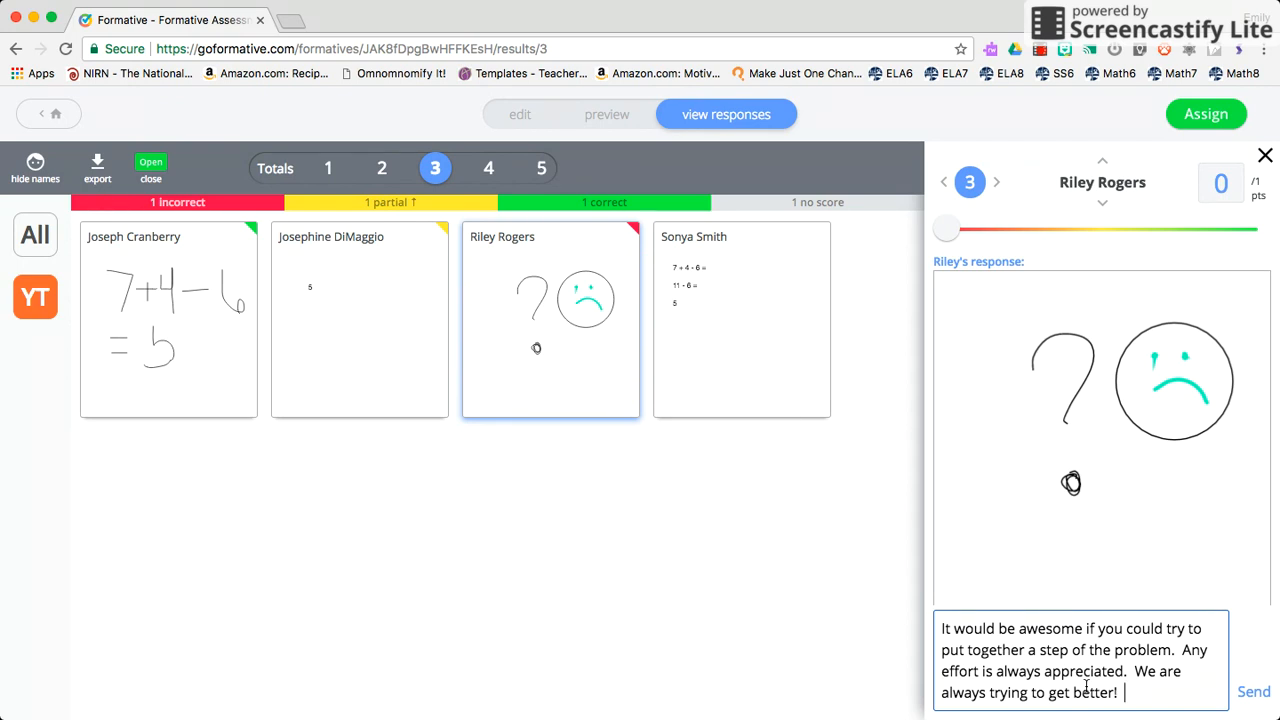
# Finish the feedback with "Why don't you come see me in the morning and we can talk about these types of problems." and send it.
pyautogui.write("Why don't you come s")
pyautogui.write('ee me in the morning')
pyautogui.write(' and we can talk about')
pyautogui.write(' these types of proble')
pyautogui.write('ms.')
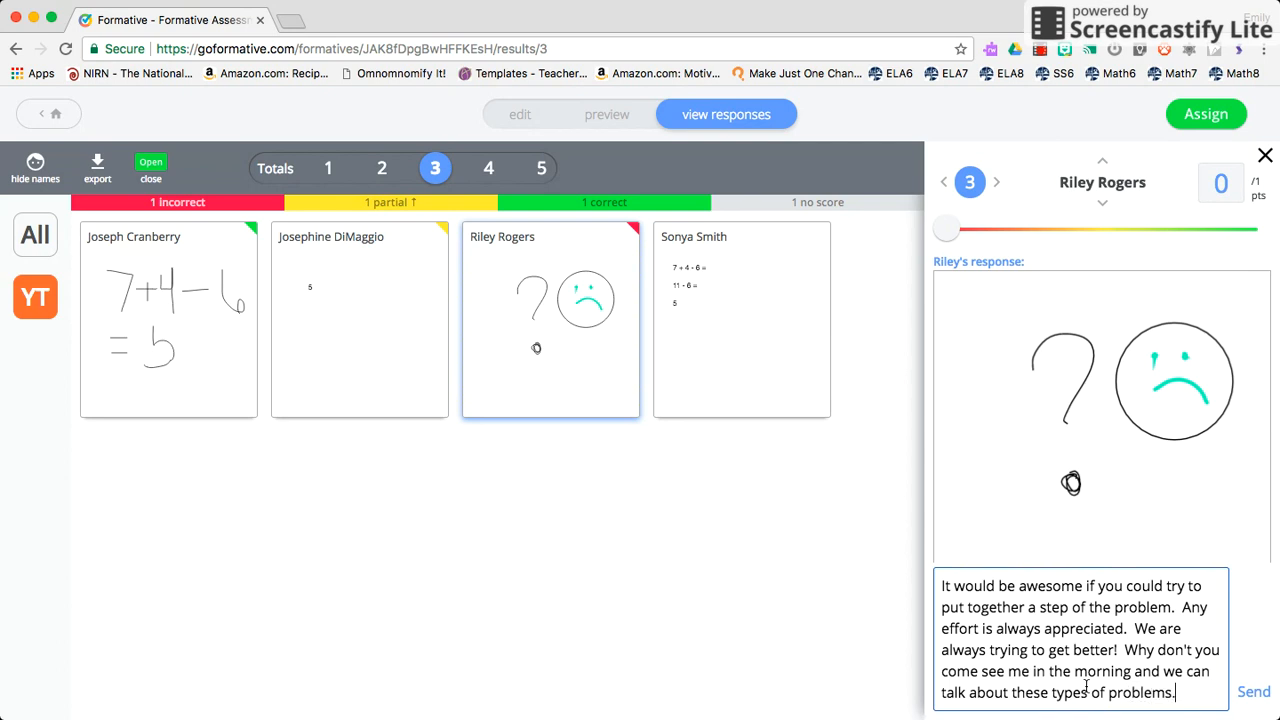
pyautogui.click(1256, 694)
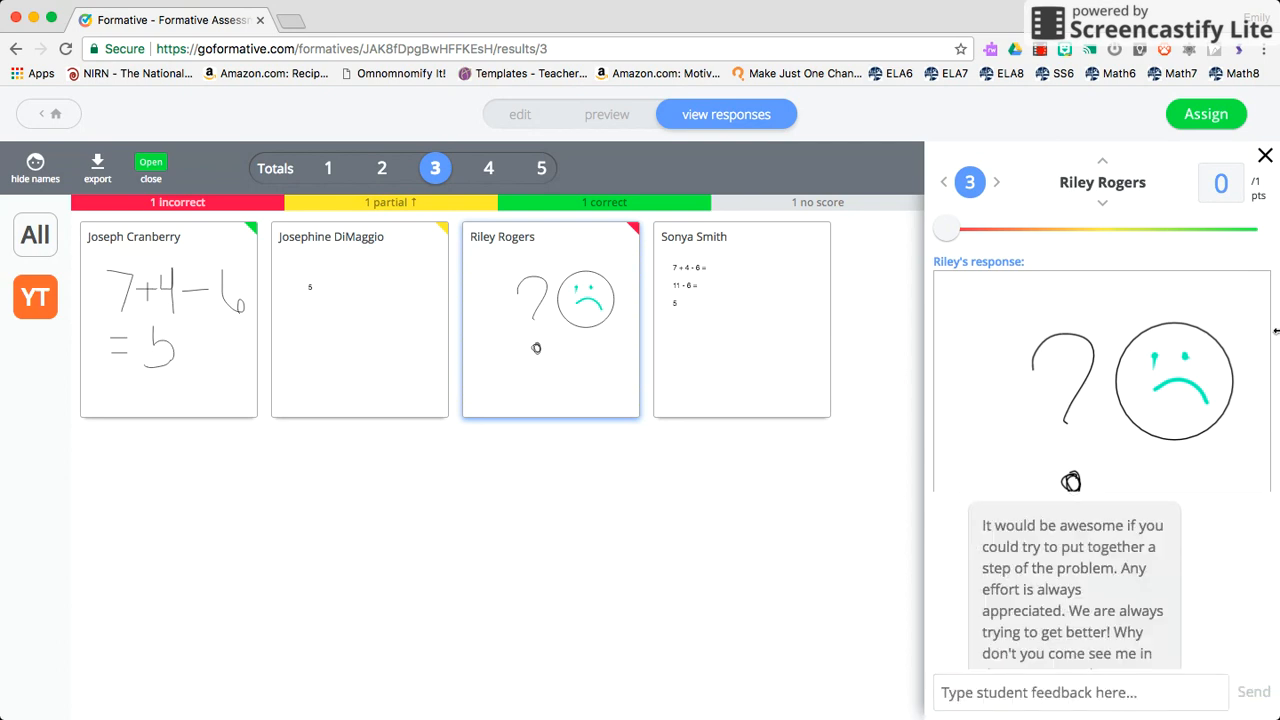
# Score the fourth student's question 3 response 1 point and send the feedback "Thanks for using the text feature; it's so much easier to see! :)".
pyautogui.click(733, 328)
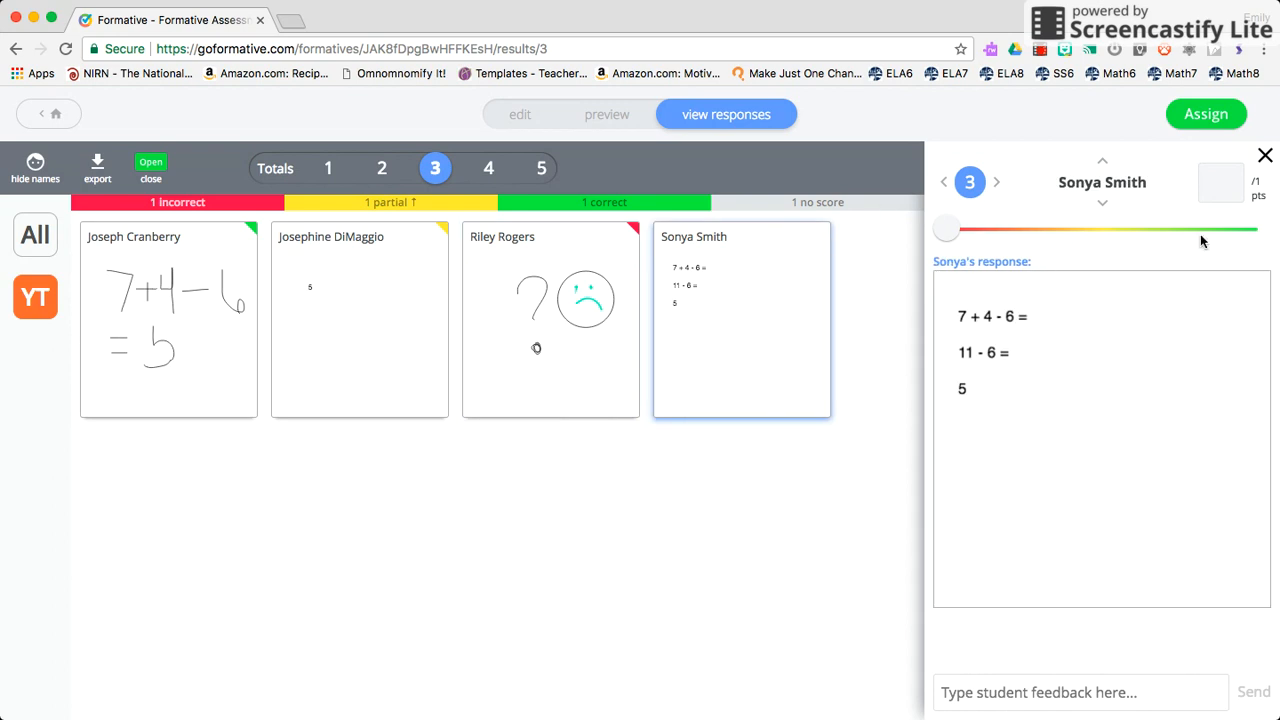
pyautogui.write('1')
pyautogui.click(1022, 690)
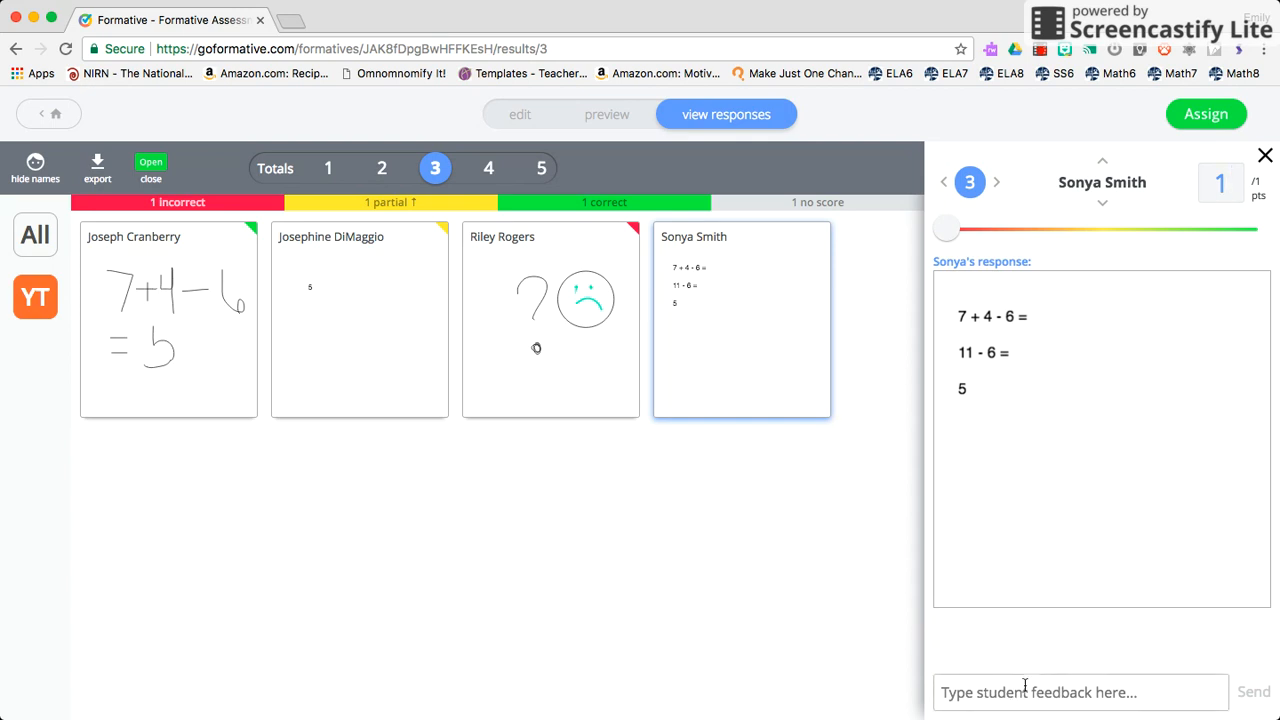
pyautogui.write('G')
pyautogui.press('BackSpace')
pyautogui.write('Th')
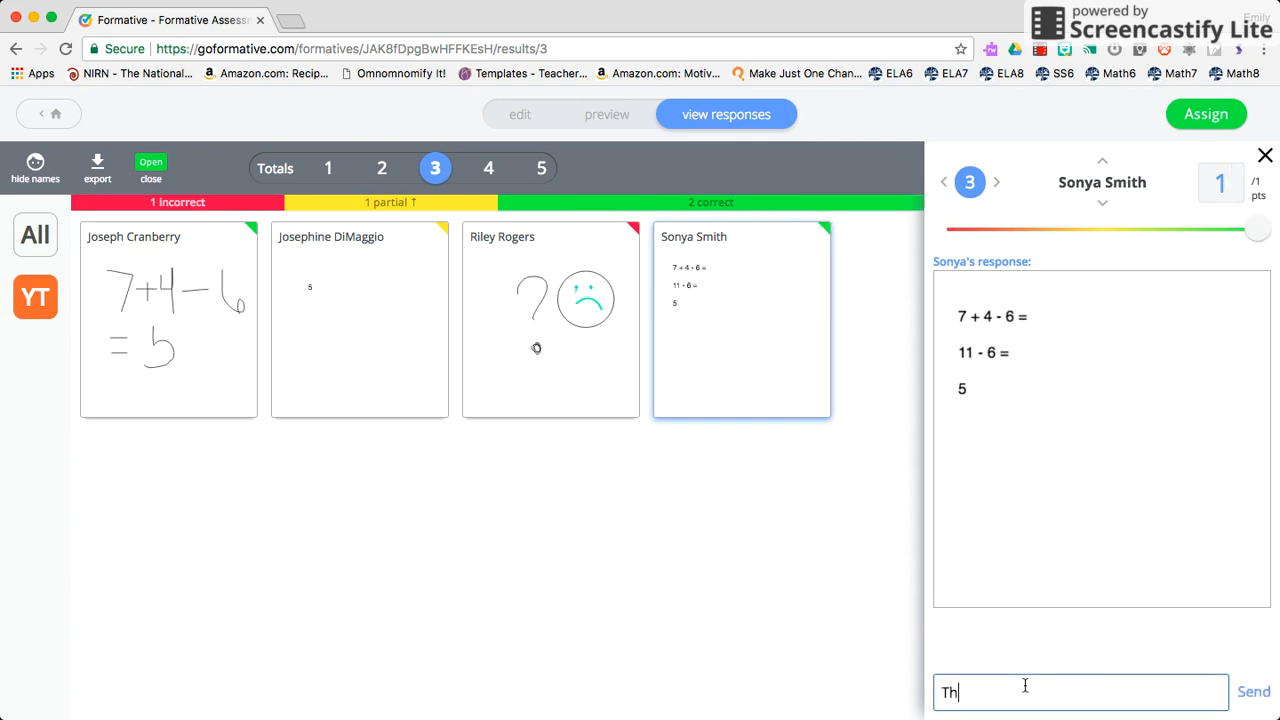
pyautogui.write('anks for using the text ')
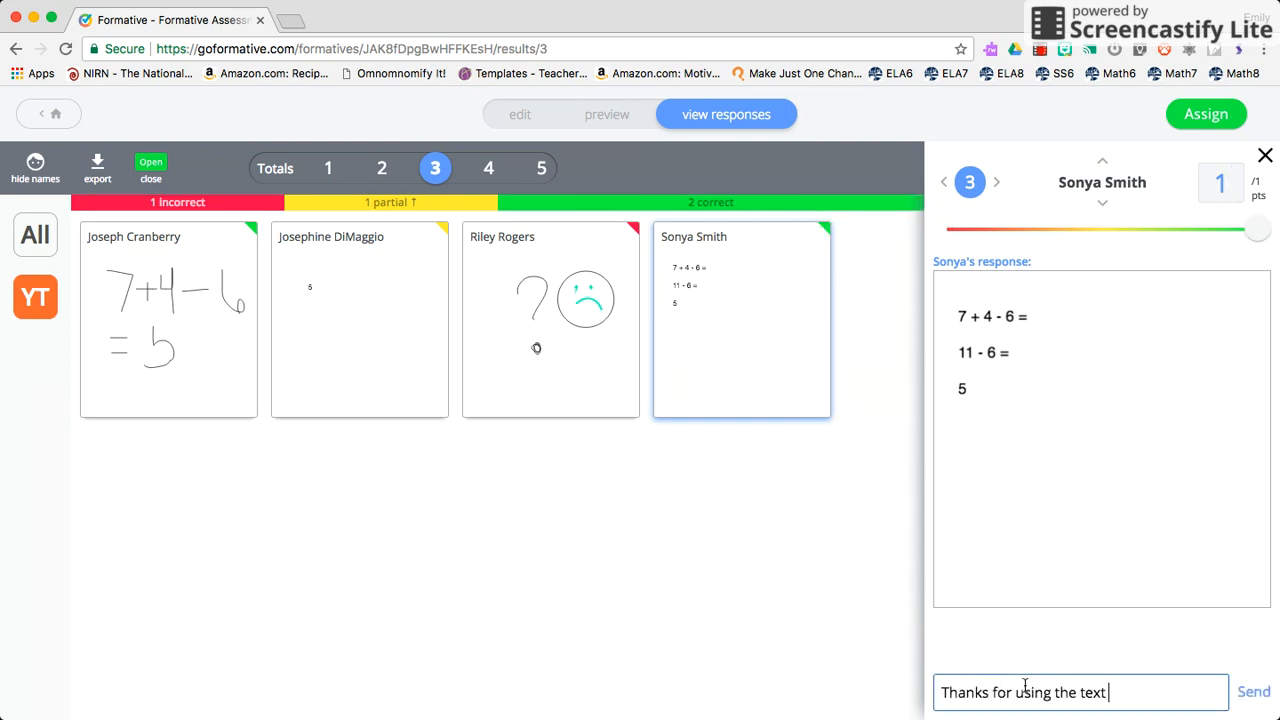
pyautogui.write("feature; it's so much easier to s")
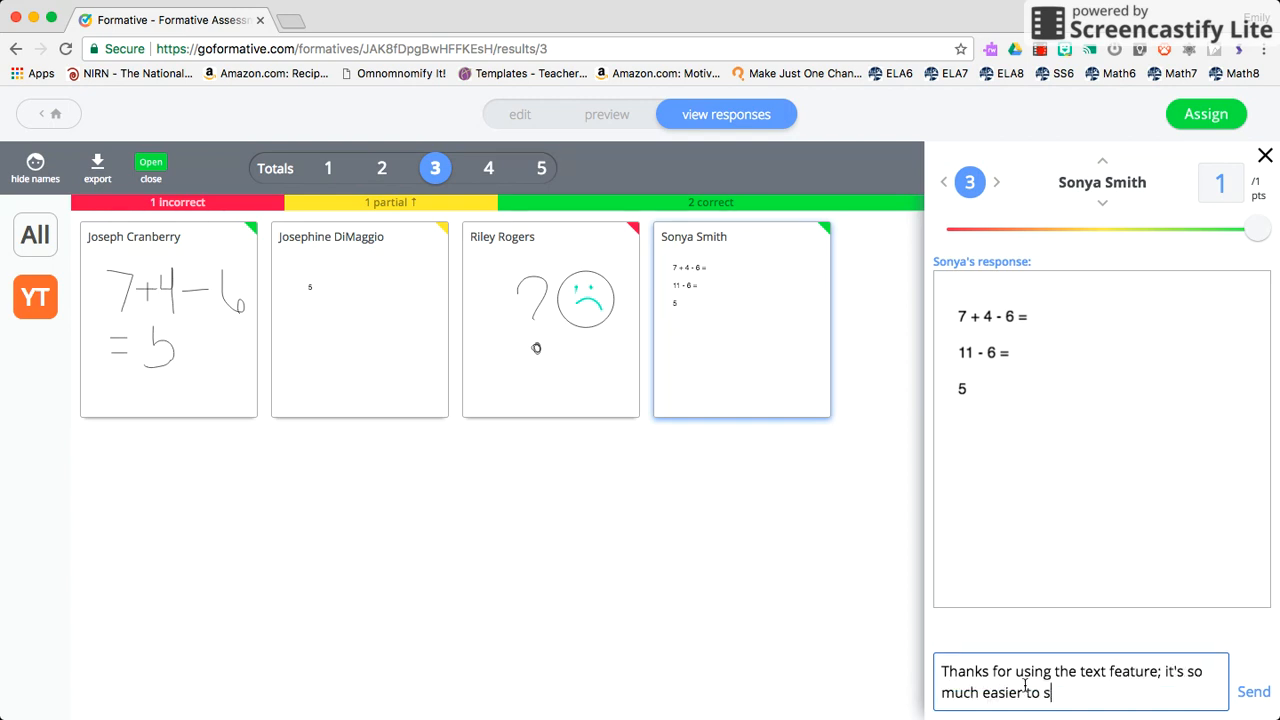
pyautogui.write('ee! :)')
pyautogui.press('Return')
pyautogui.press('BackSpace')
pyautogui.click(1264, 699)
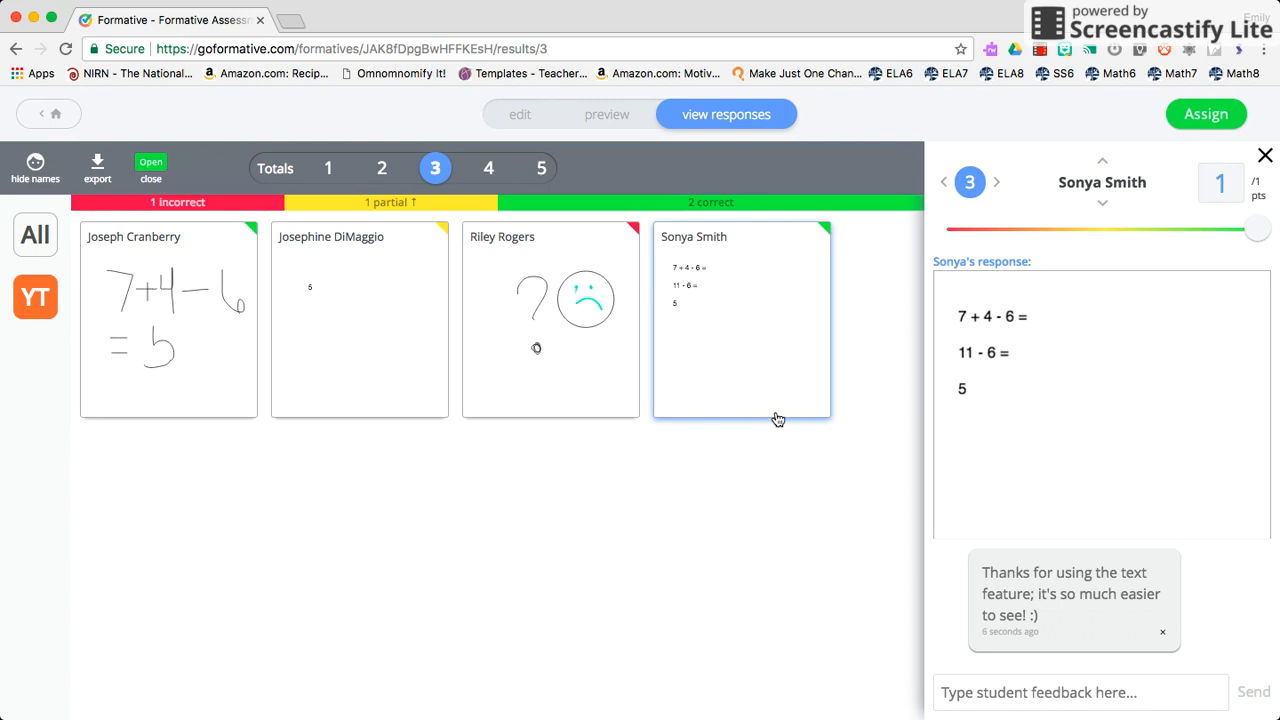
# Show the question 4 responses and start feedback on the incorrect "E: Deleware" answer with "Check to make sure you read the question correctly.".
pyautogui.click(1265, 156)
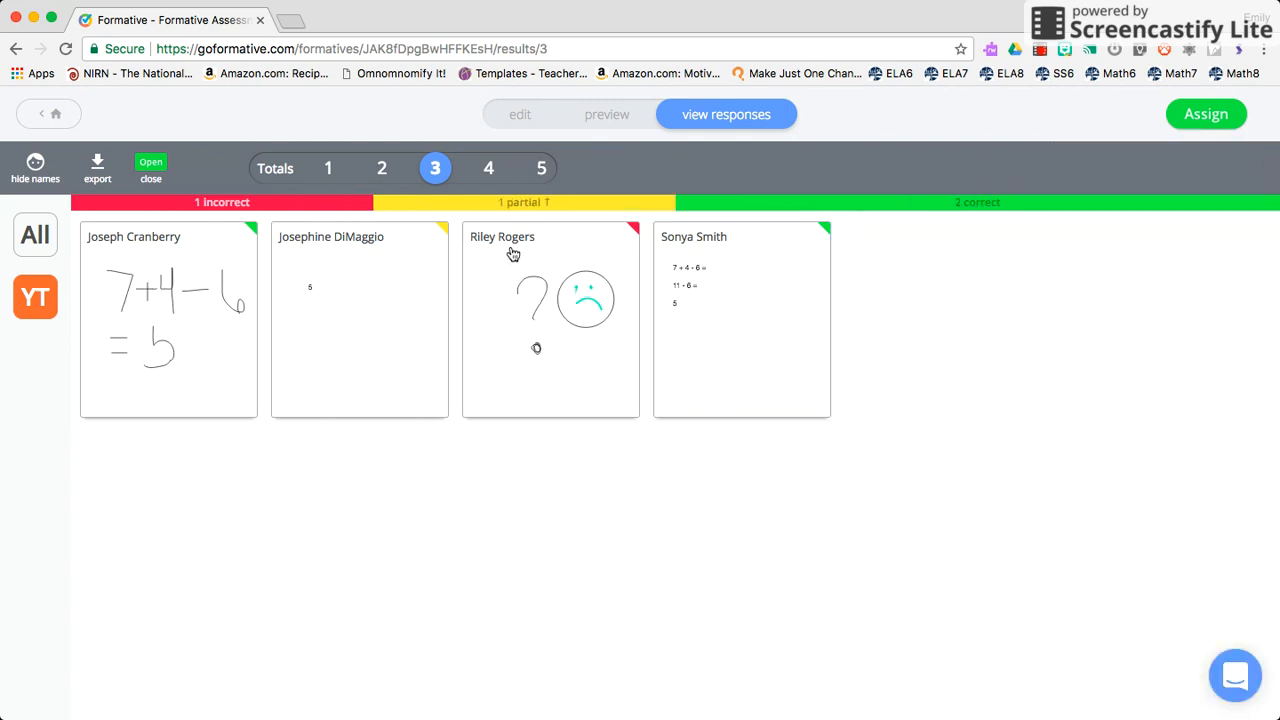
pyautogui.click(489, 166)
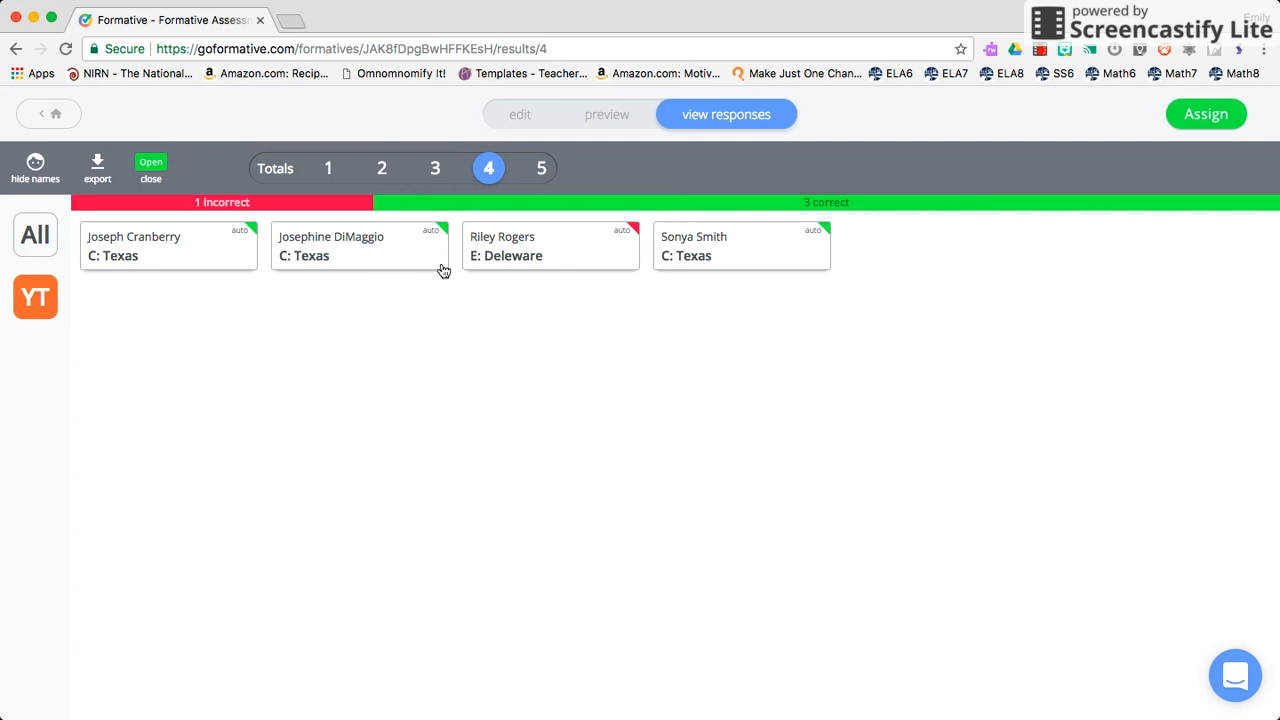
pyautogui.click(507, 260)
pyautogui.click(1060, 697)
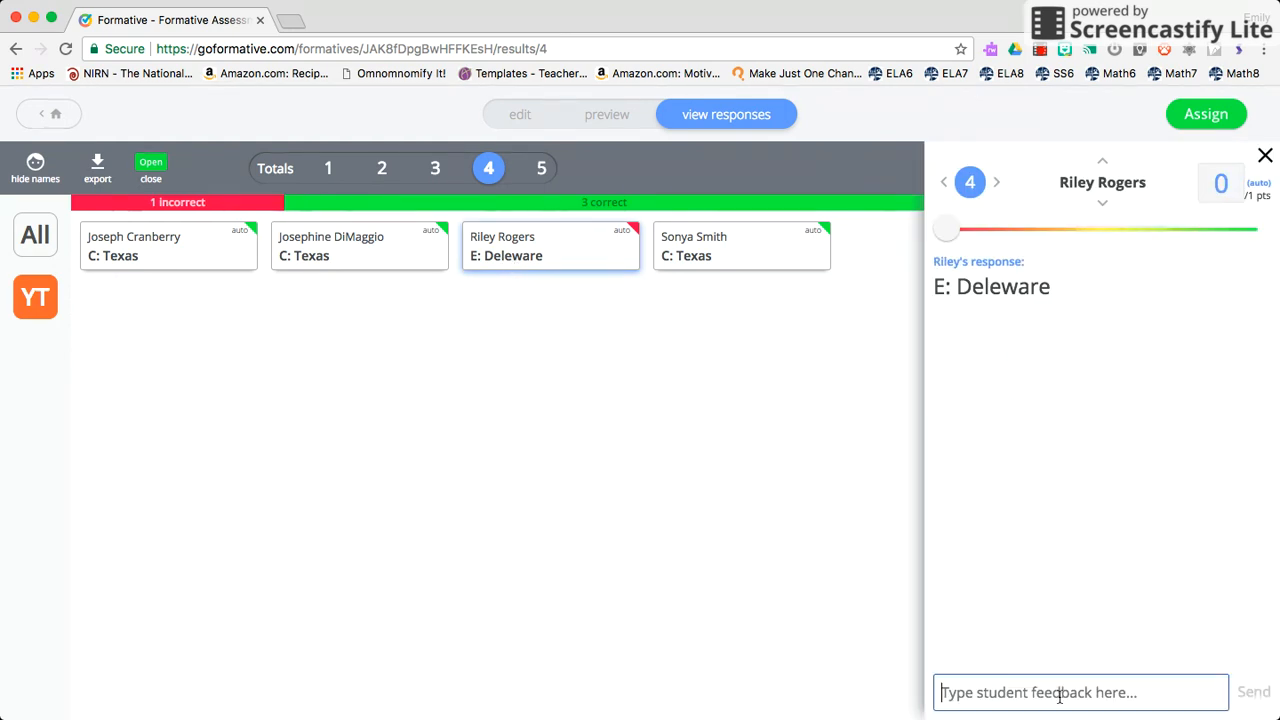
pyautogui.write('Di')
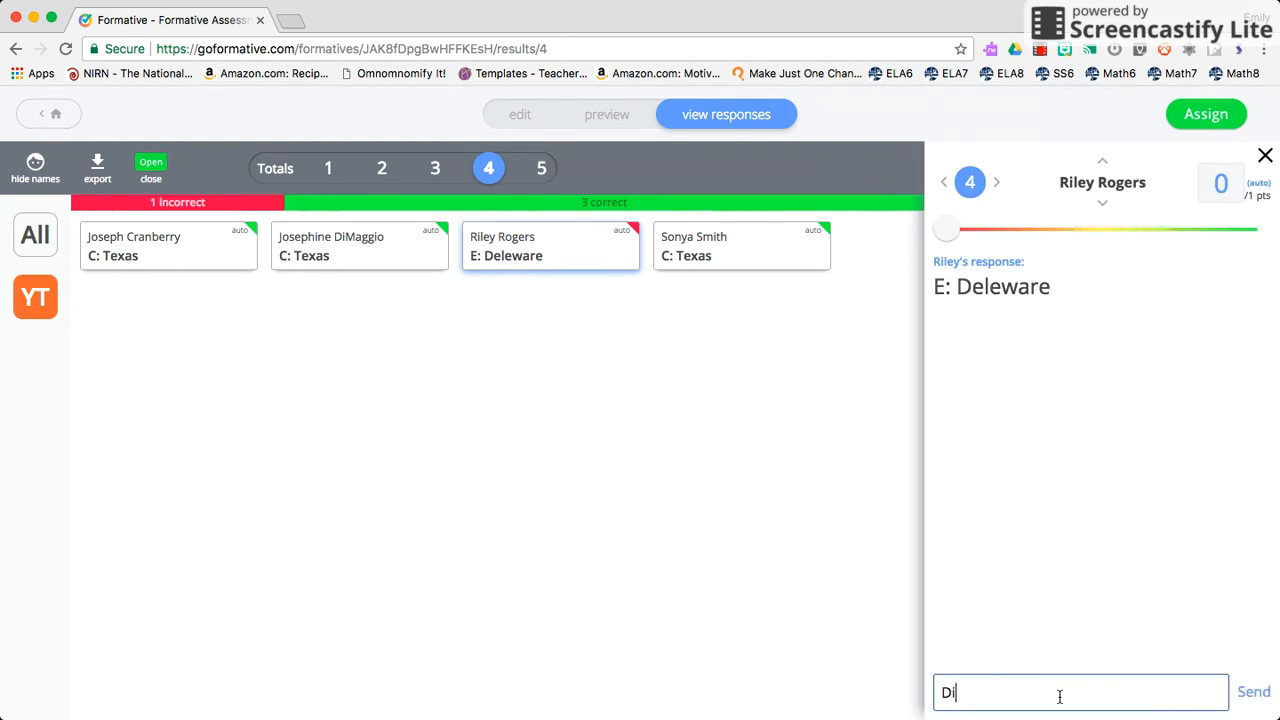
pyautogui.write('d you')
pyautogui.press('BackSpace')
pyautogui.press('BackSpace')
pyautogui.press('BackSpace')
pyautogui.press('BackSpace')
pyautogui.press('BackSpace')
pyautogui.press('BackSpace')
pyautogui.press('BackSpace')
pyautogui.press('BackSpace')
pyautogui.write('Check to make sure ')
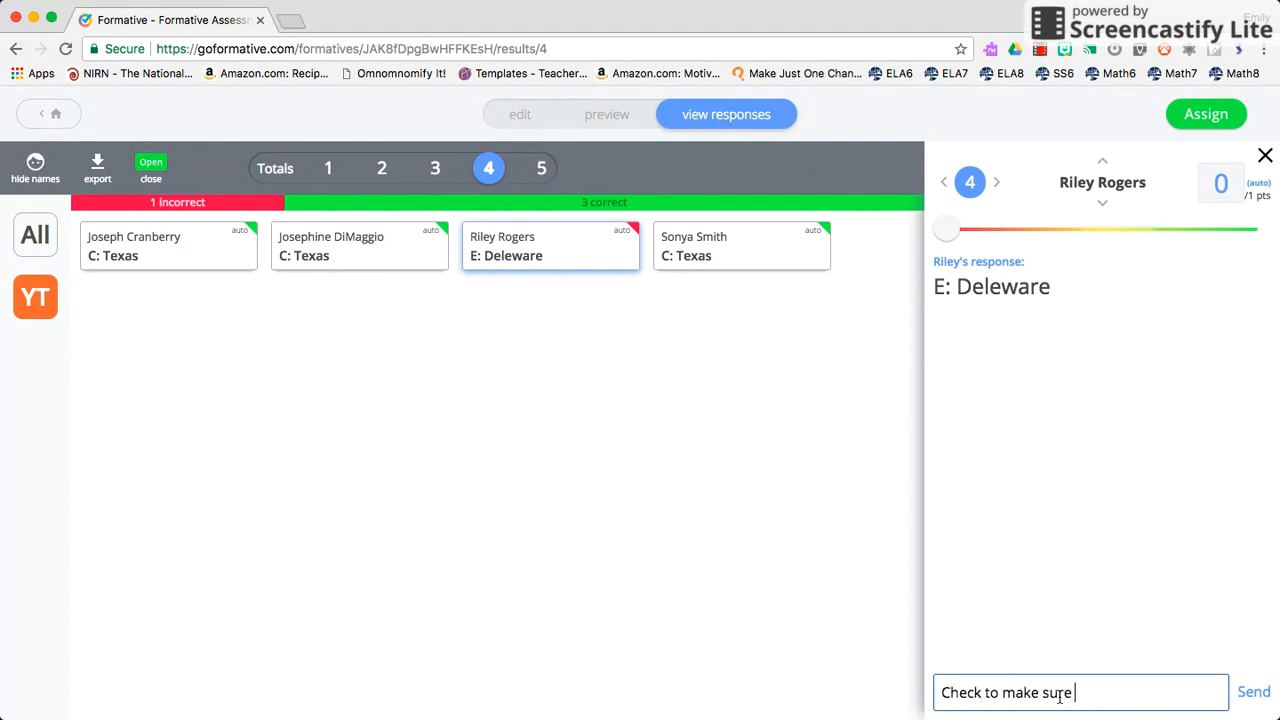
pyautogui.write('you read the questi')
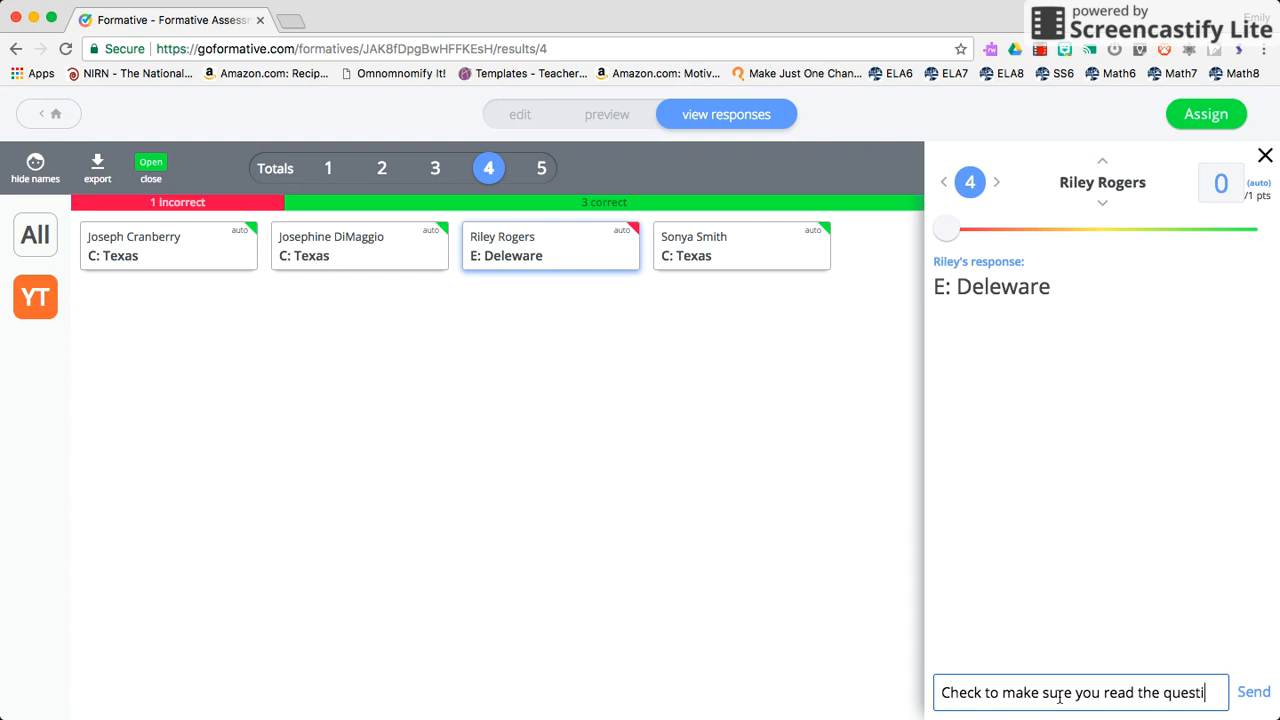
pyautogui.write('on correctly.  Some')
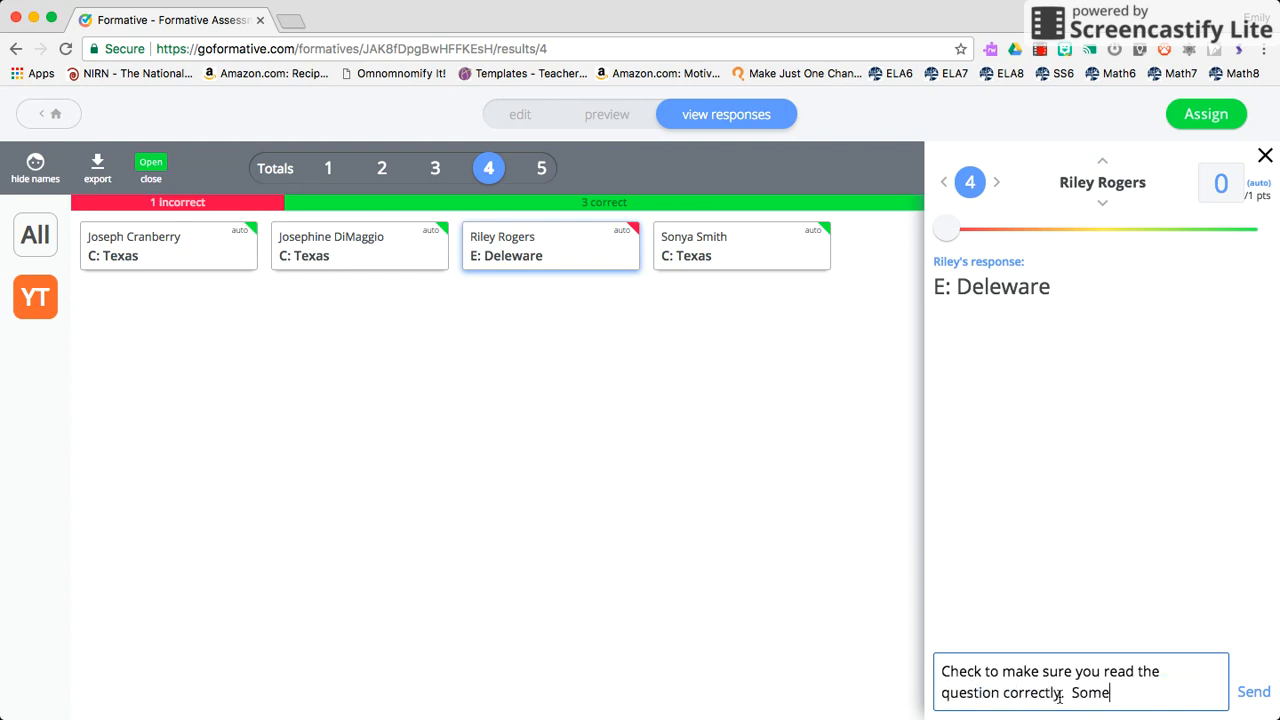
# Complete the question 4 feedback with "Sometimes we don't mean to, but we can switch up words inadvertantly." and send it.
pyautogui.write("times we don't mean to ")
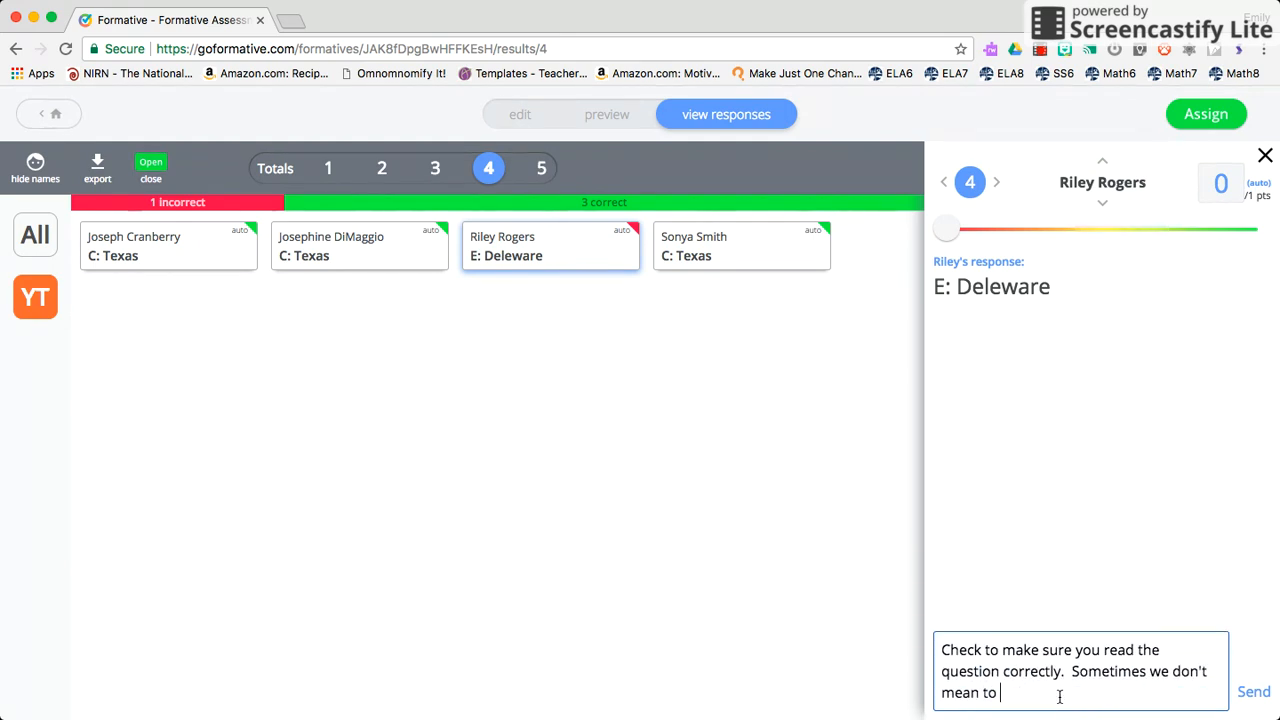
pyautogui.write(', but we can swit')
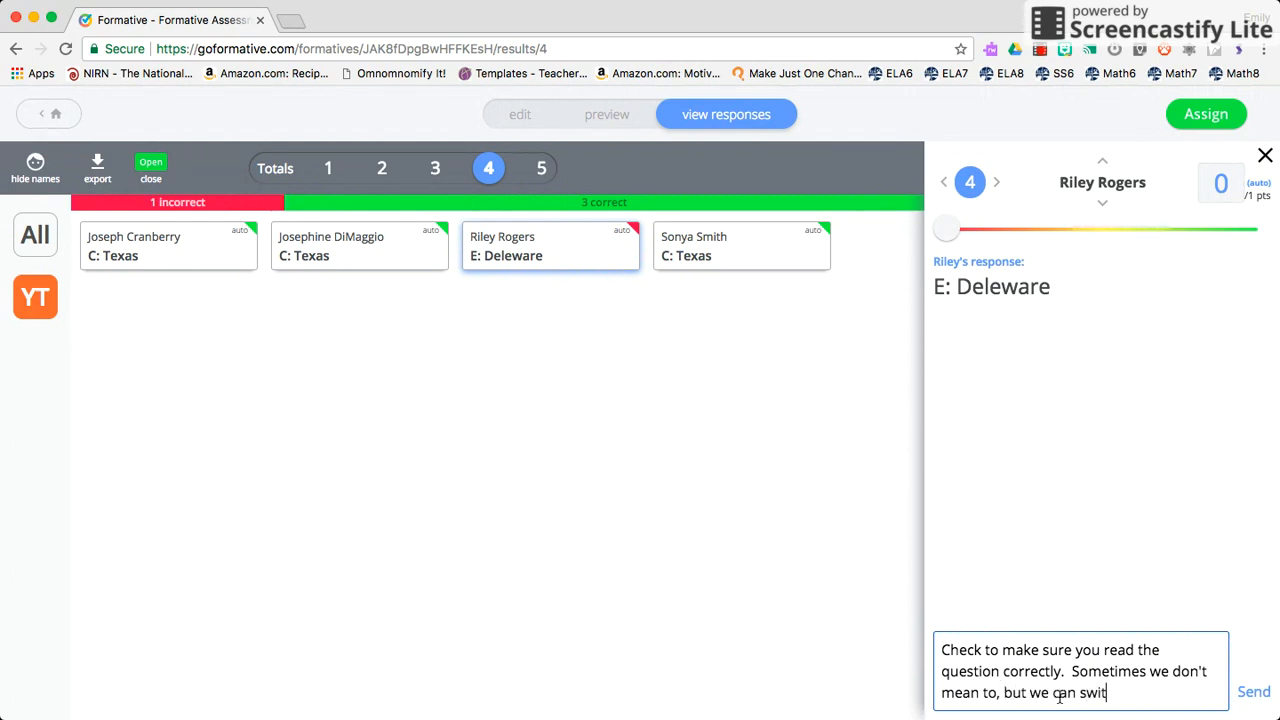
pyautogui.write('ch up words inad')
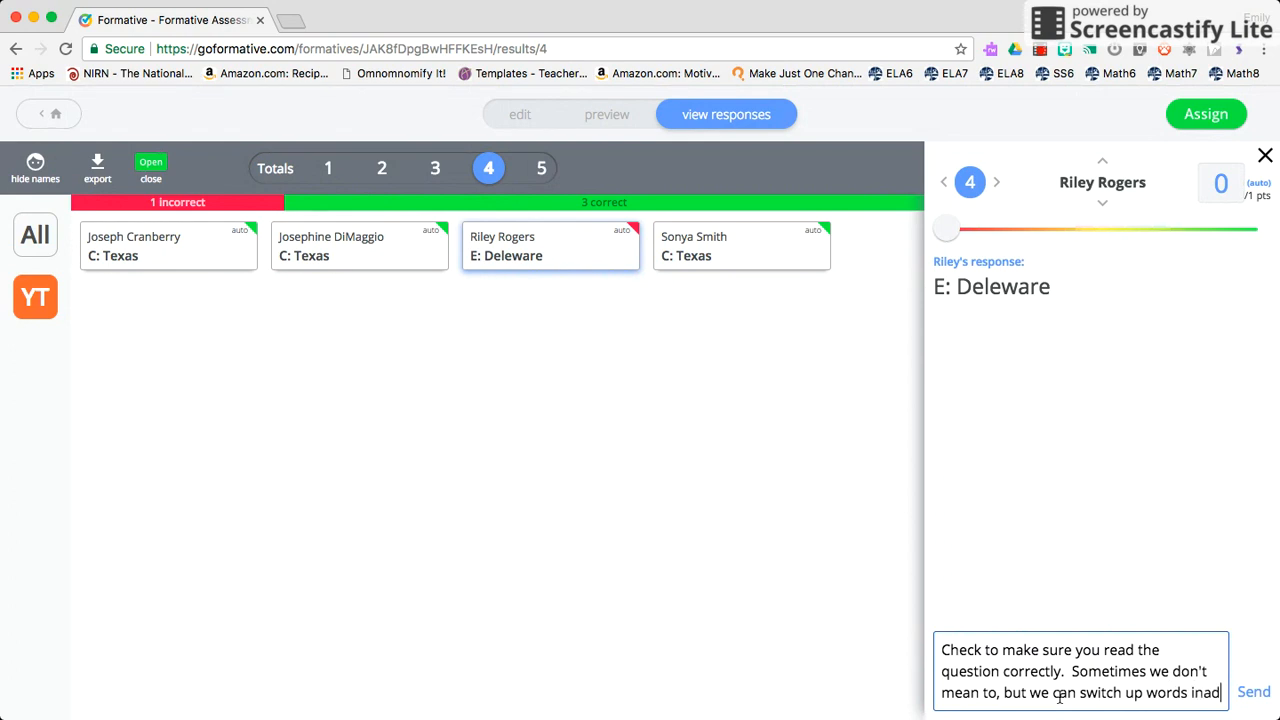
pyautogui.write('vertantly.')
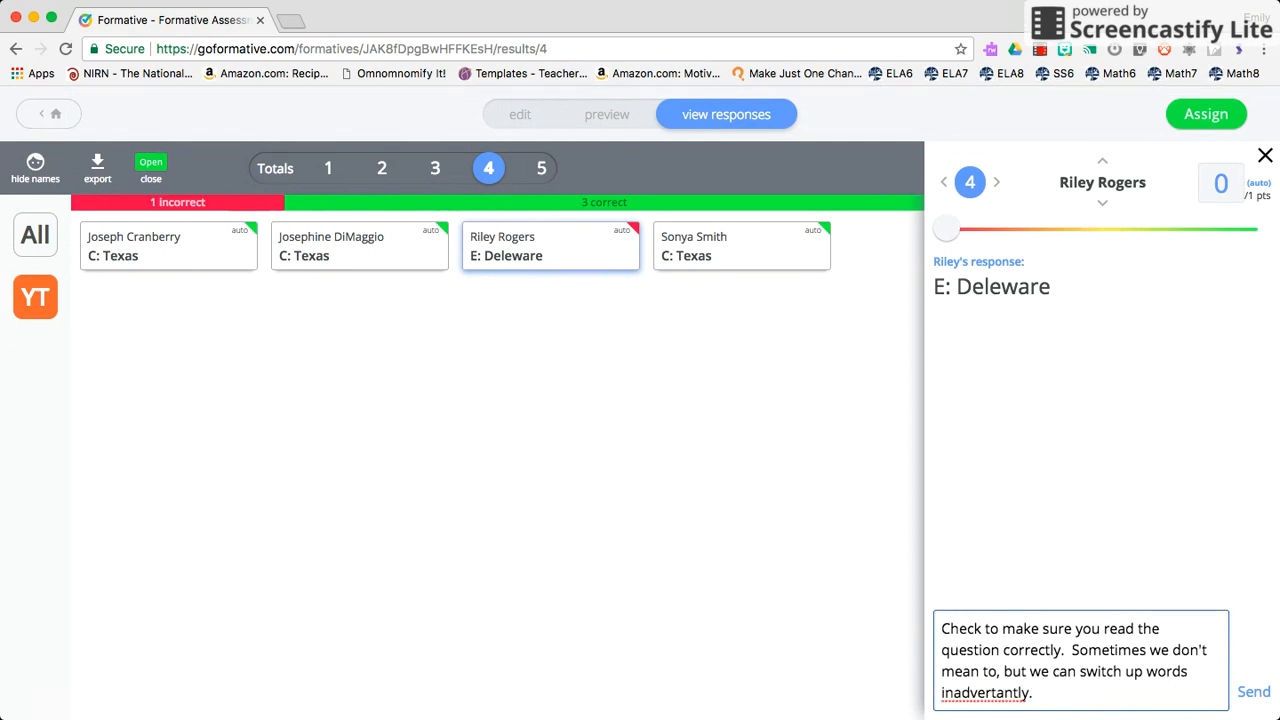
pyautogui.doubleClick(1010, 697)
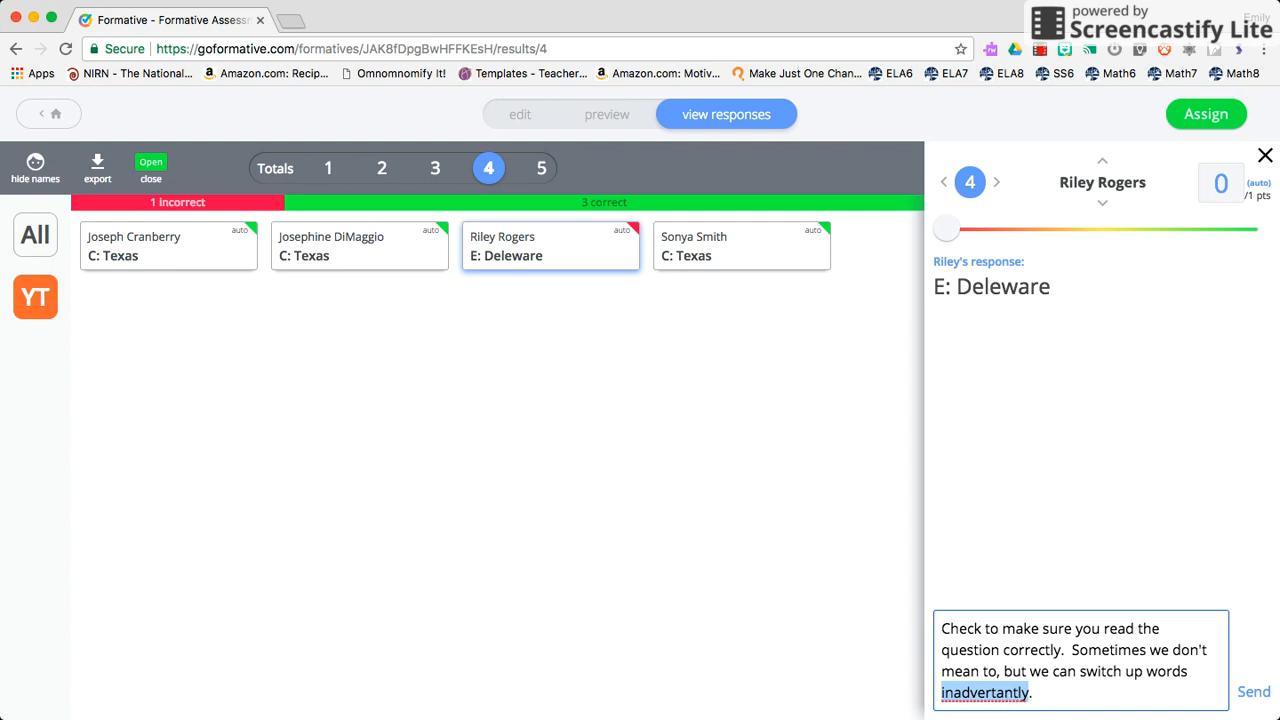
pyautogui.click(1243, 692)
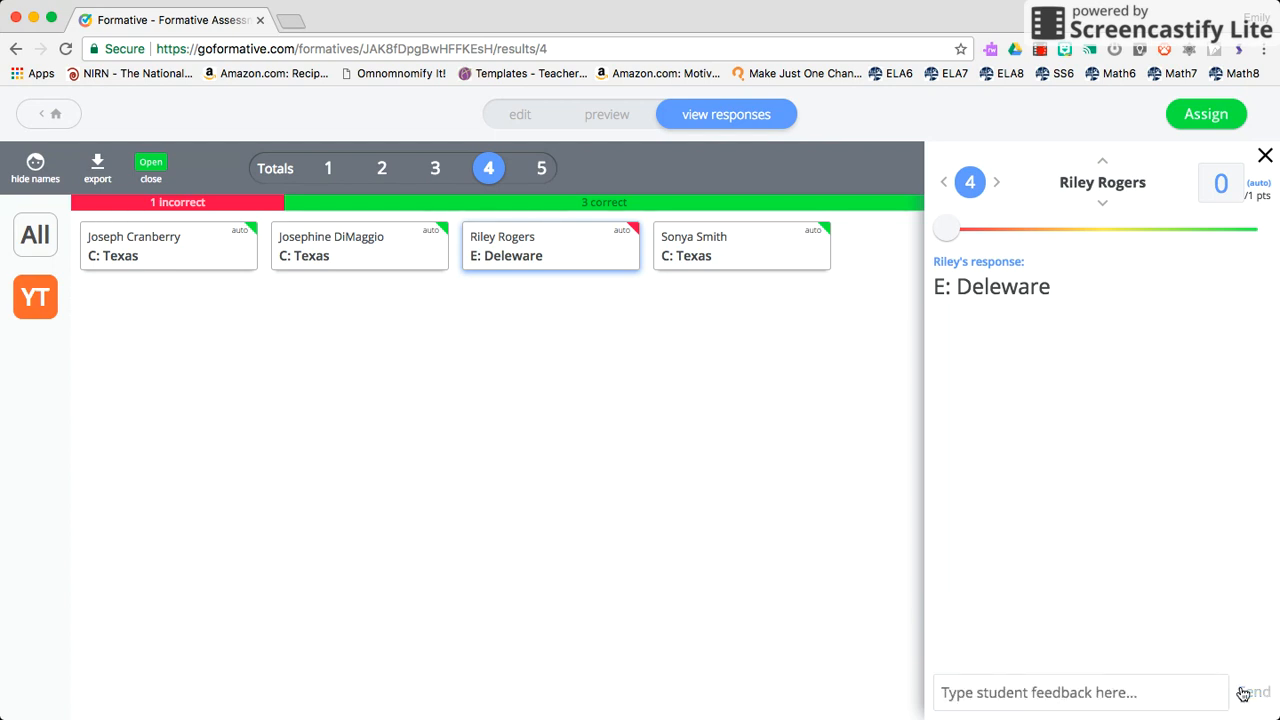
# Show the question 5 responses and start feedback to the first student with their first name and "there is an option to type in text".
pyautogui.click(542, 168)
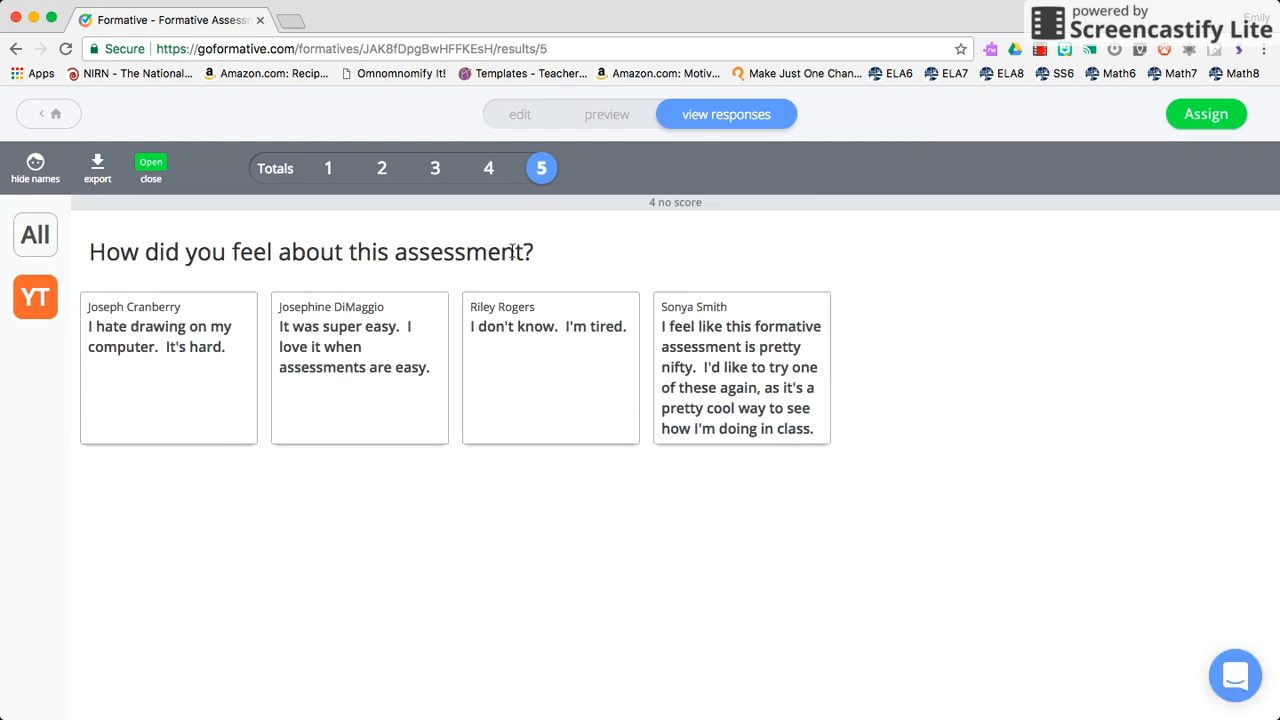
pyautogui.click(228, 363)
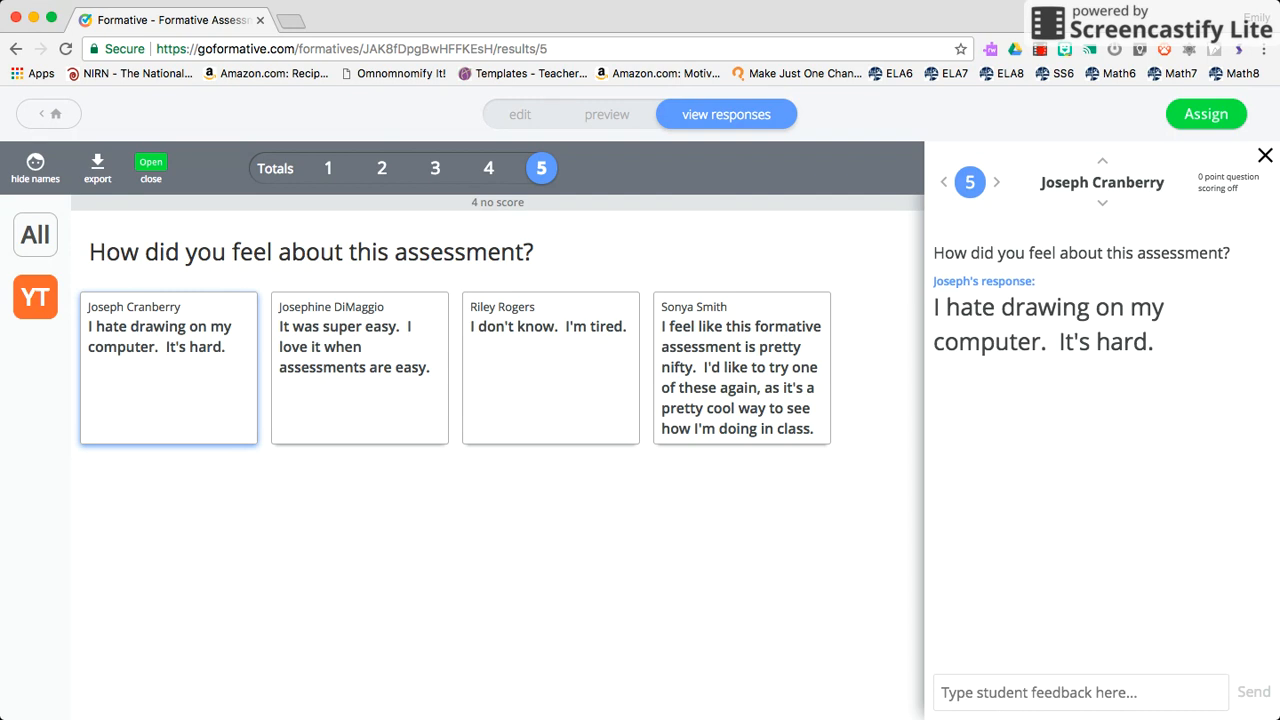
pyautogui.click(1108, 695)
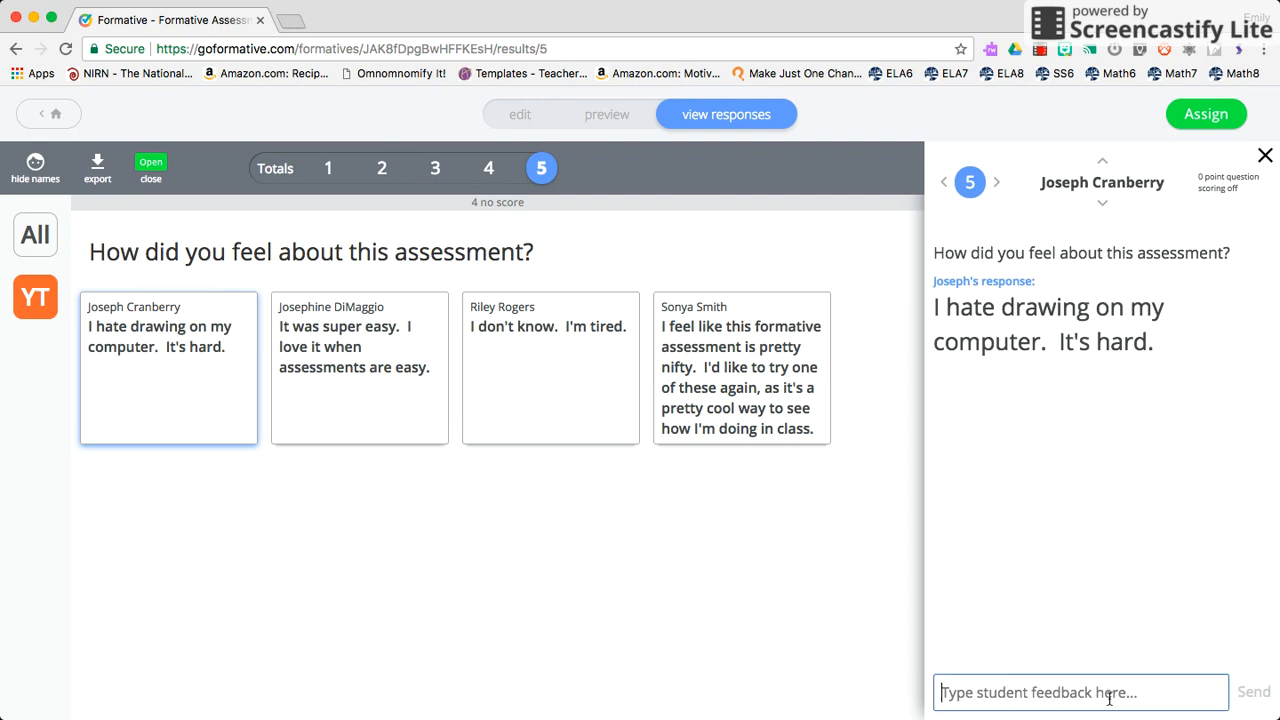
pyautogui.write('Joseph')
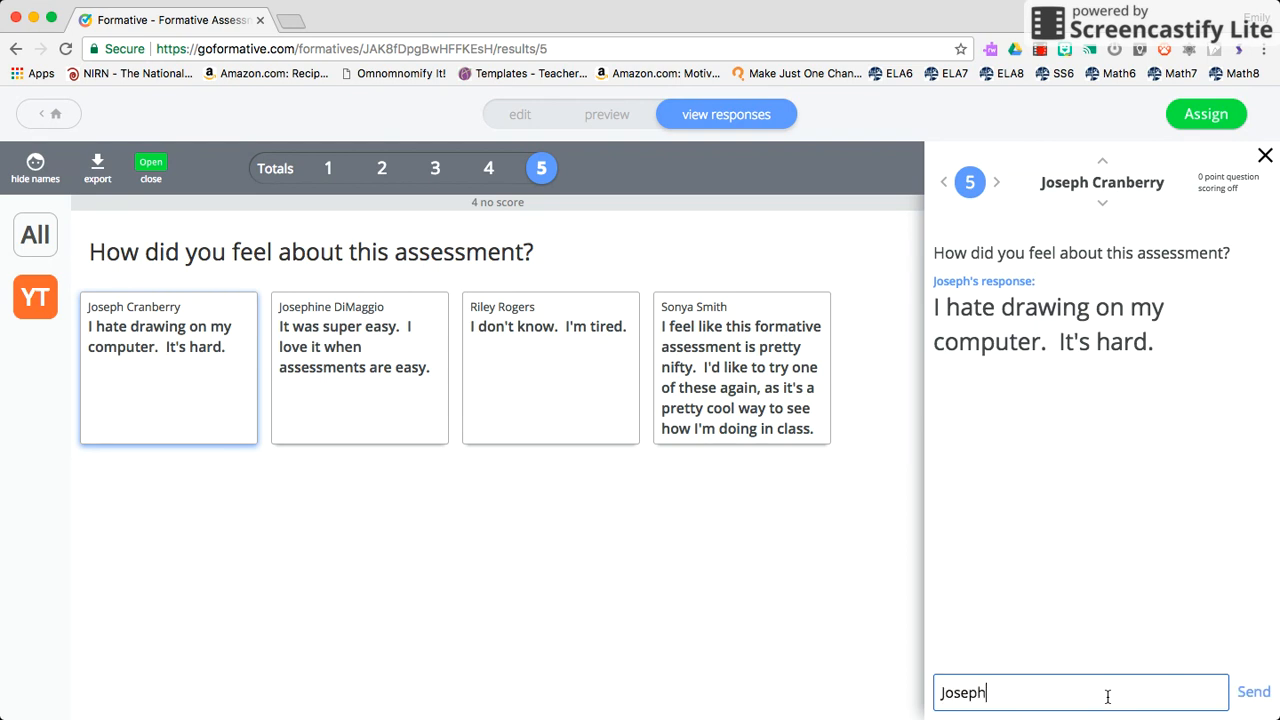
pyautogui.write(', there is an option to type in text')
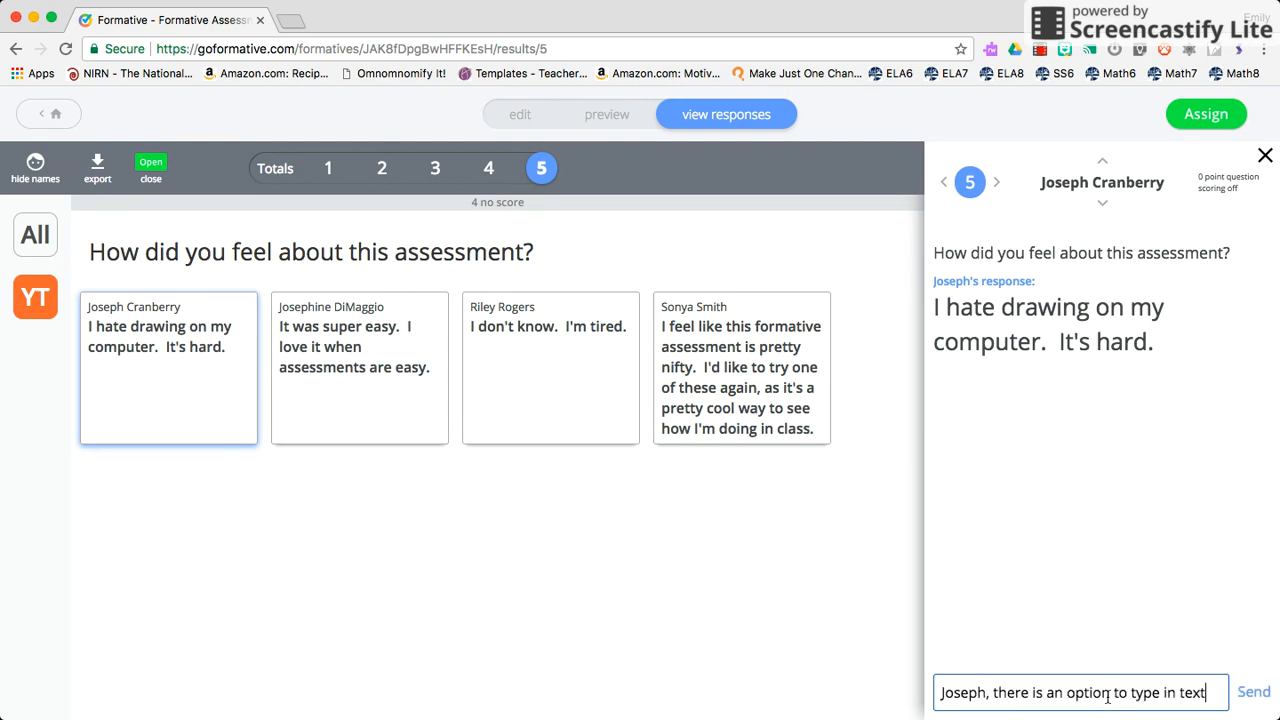
# Finish the first student's feedback with "Let me know if you want me to show it to you. :)" and send it.
pyautogui.write('. Let me know if yo')
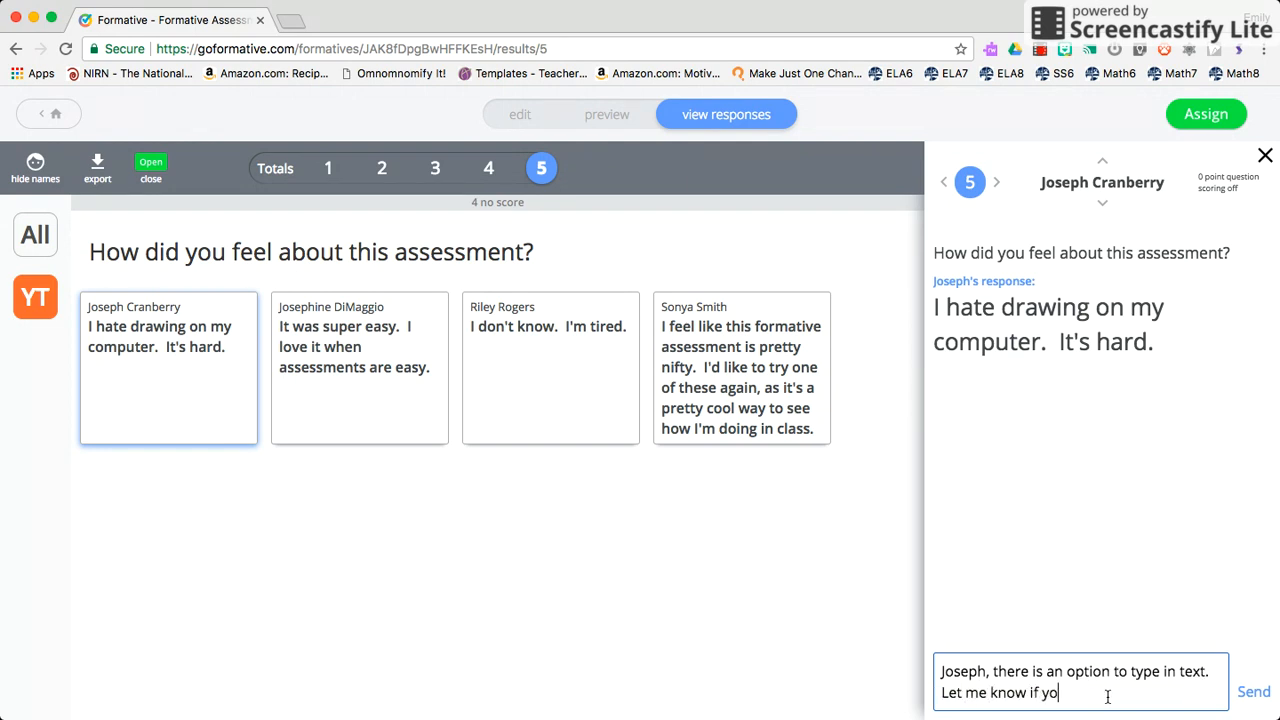
pyautogui.write('u want me to show it to yo')
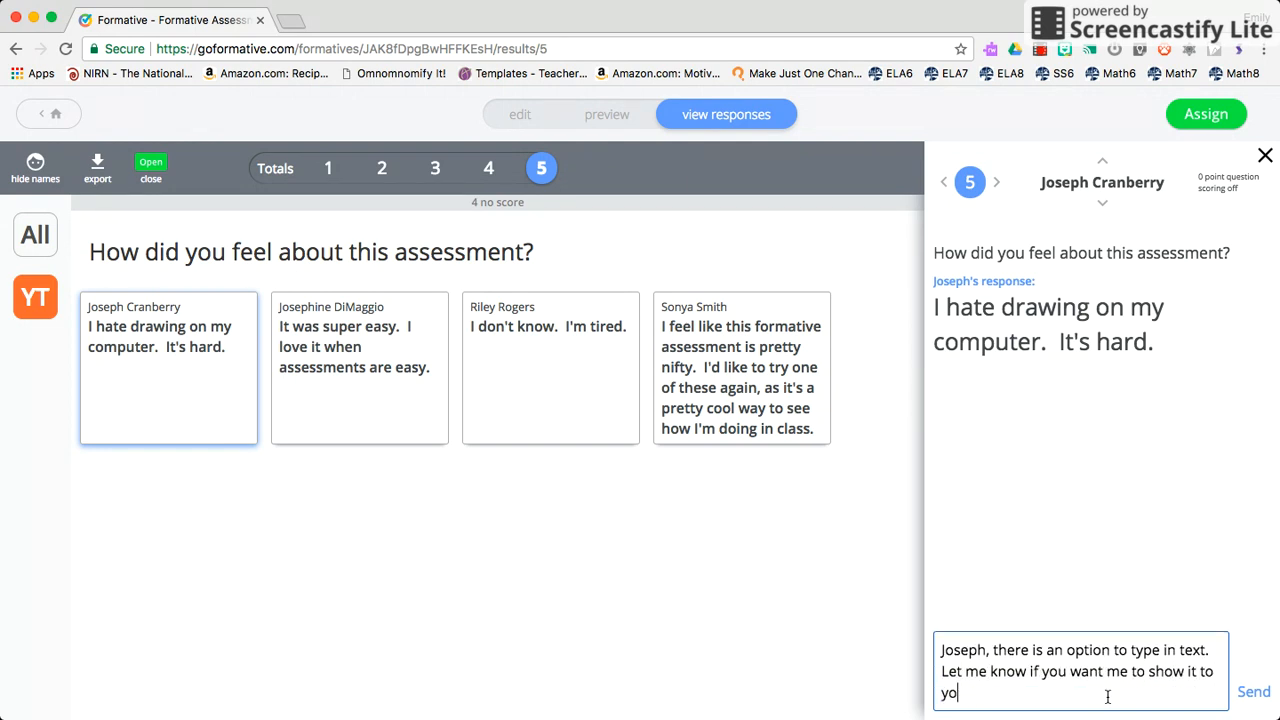
pyautogui.write('u. :)')
pyautogui.click(1250, 692)
# Send the third student the feedback "I'm sorry you are frustrated; maybe we can figure out a way to work on this material and improve our skills.".
pyautogui.click(383, 369)
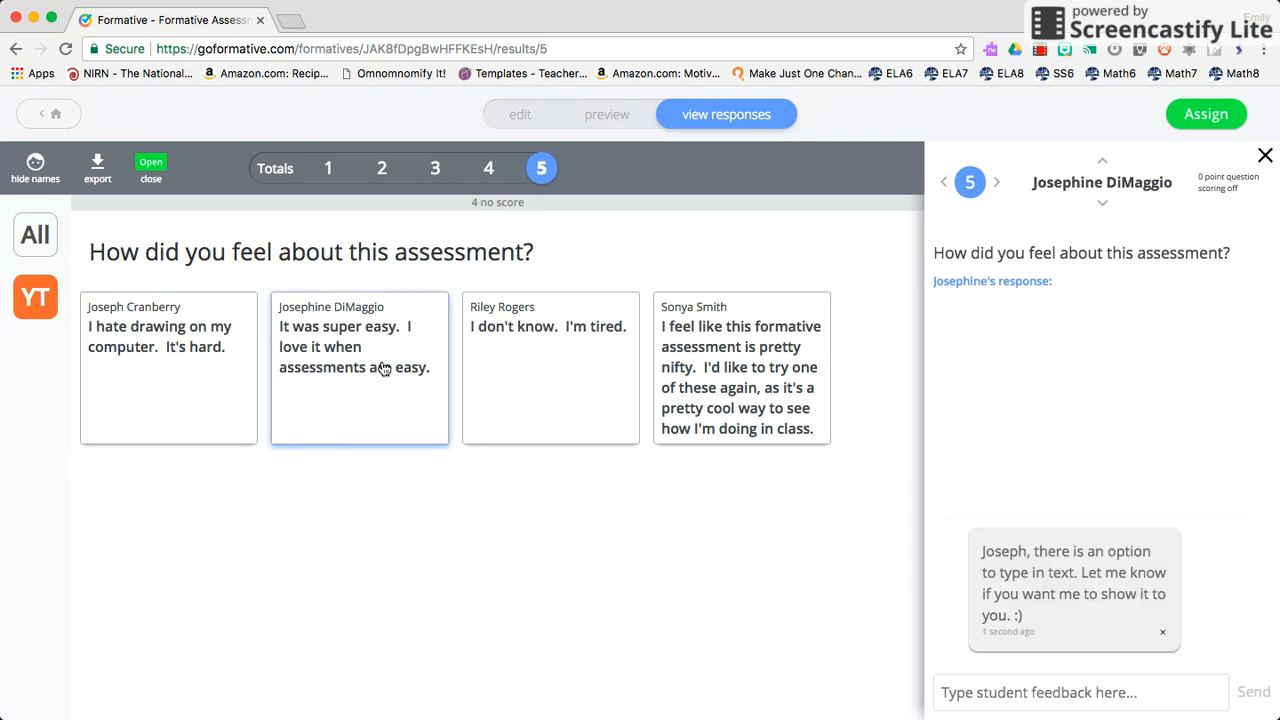
pyautogui.click(634, 366)
pyautogui.click(990, 686)
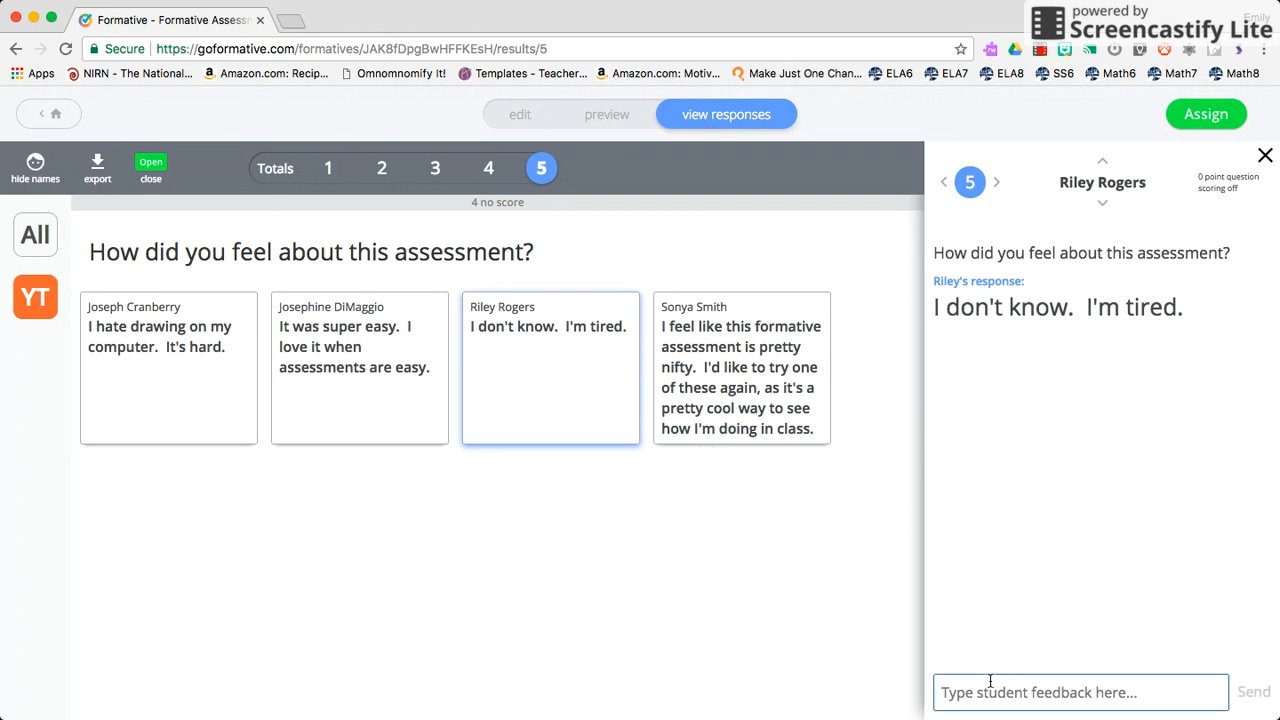
pyautogui.write("I'm sorry you ")
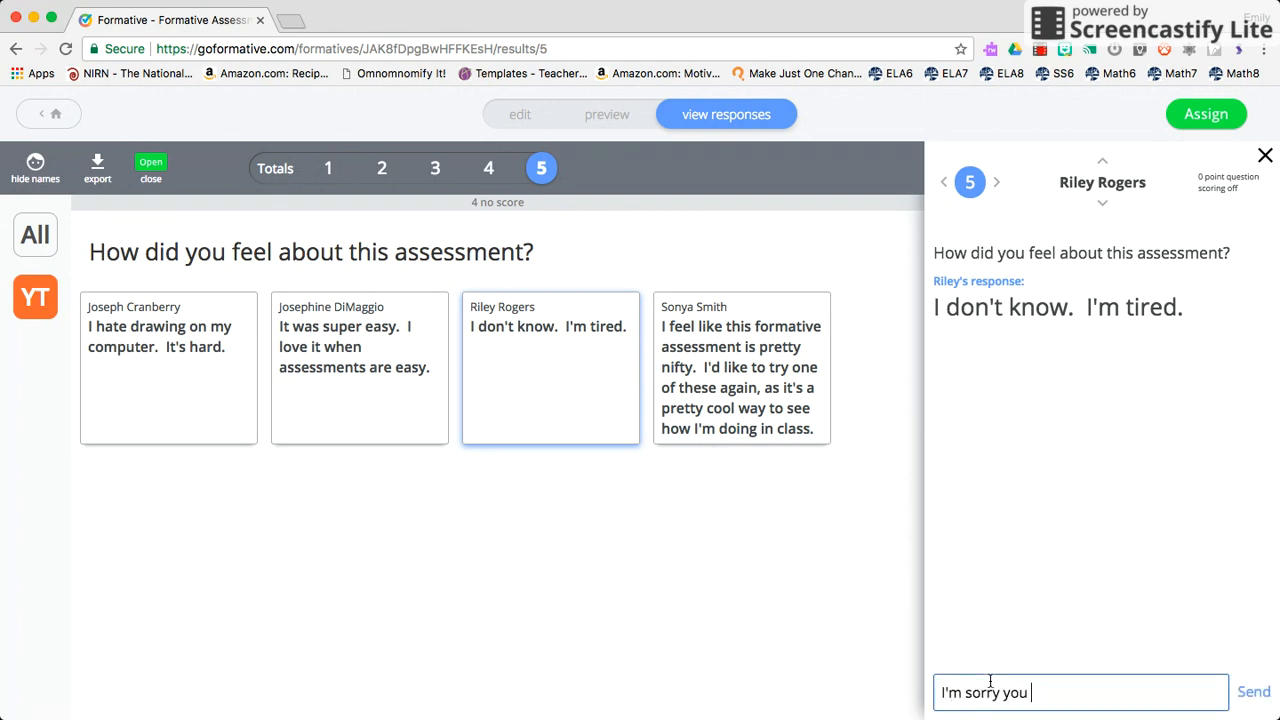
pyautogui.write('are frustrated; maybe we can ')
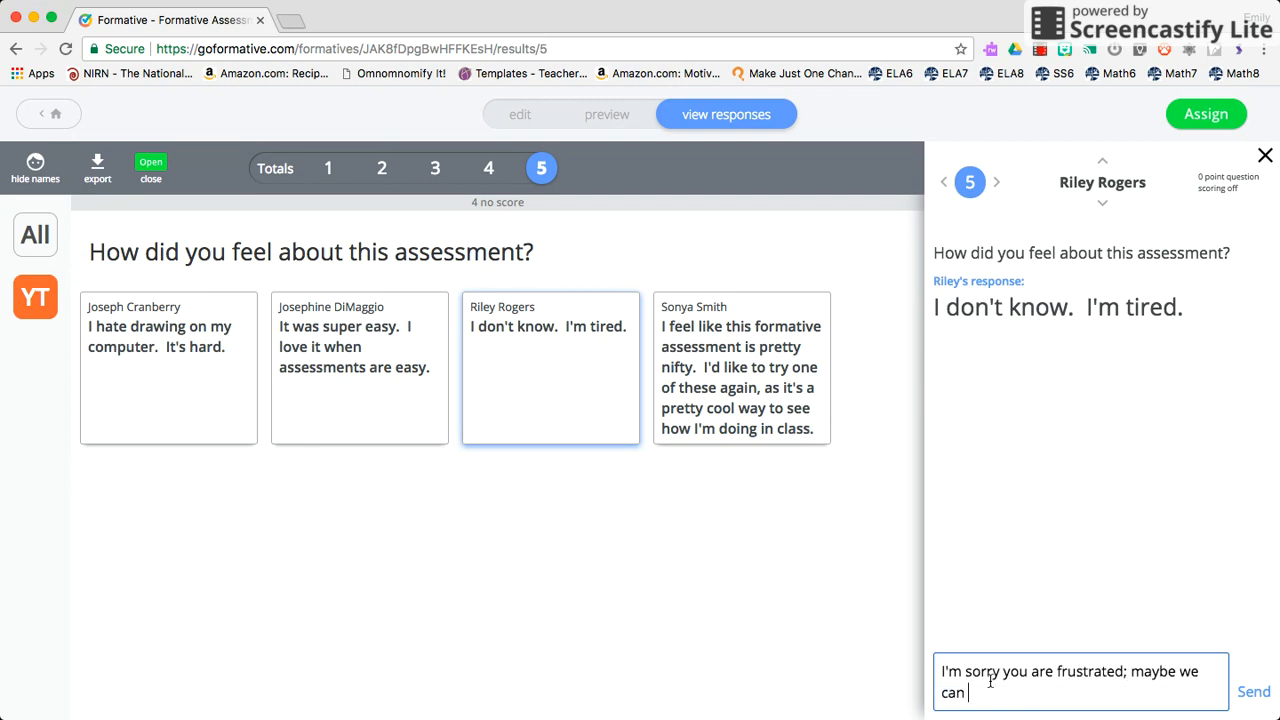
pyautogui.write('figure out a way to work on')
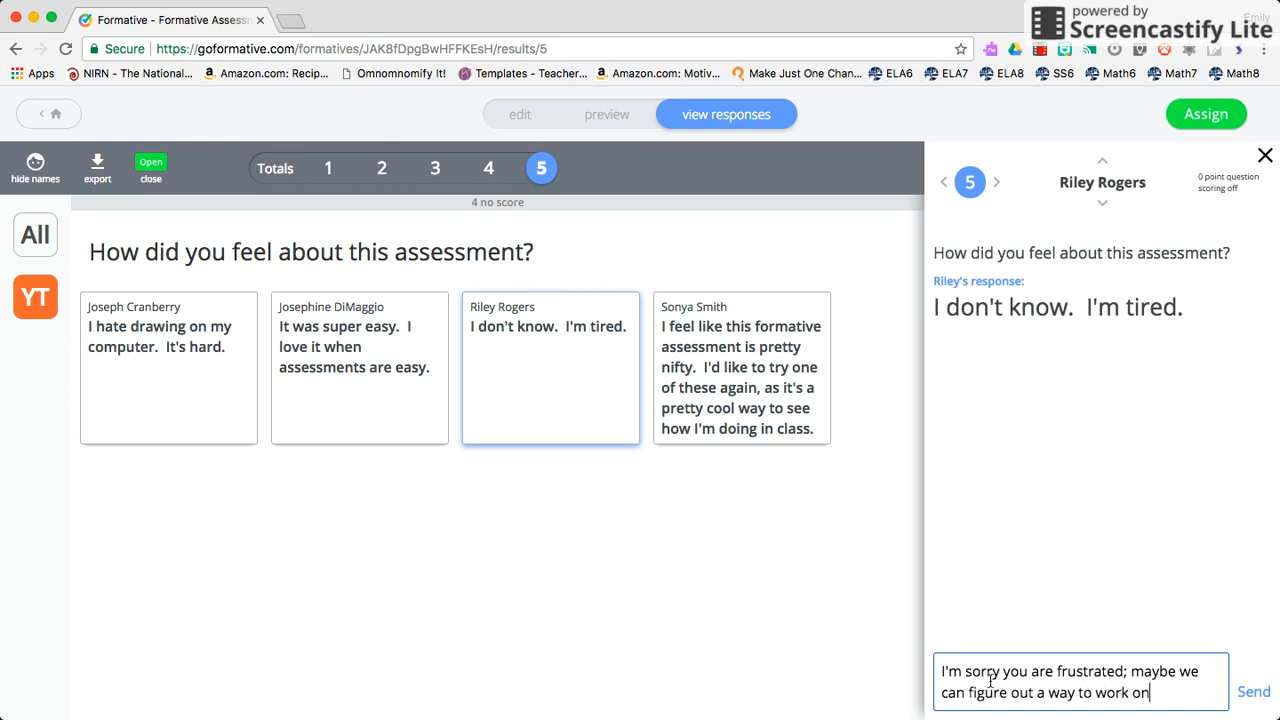
pyautogui.write(' this material and ')
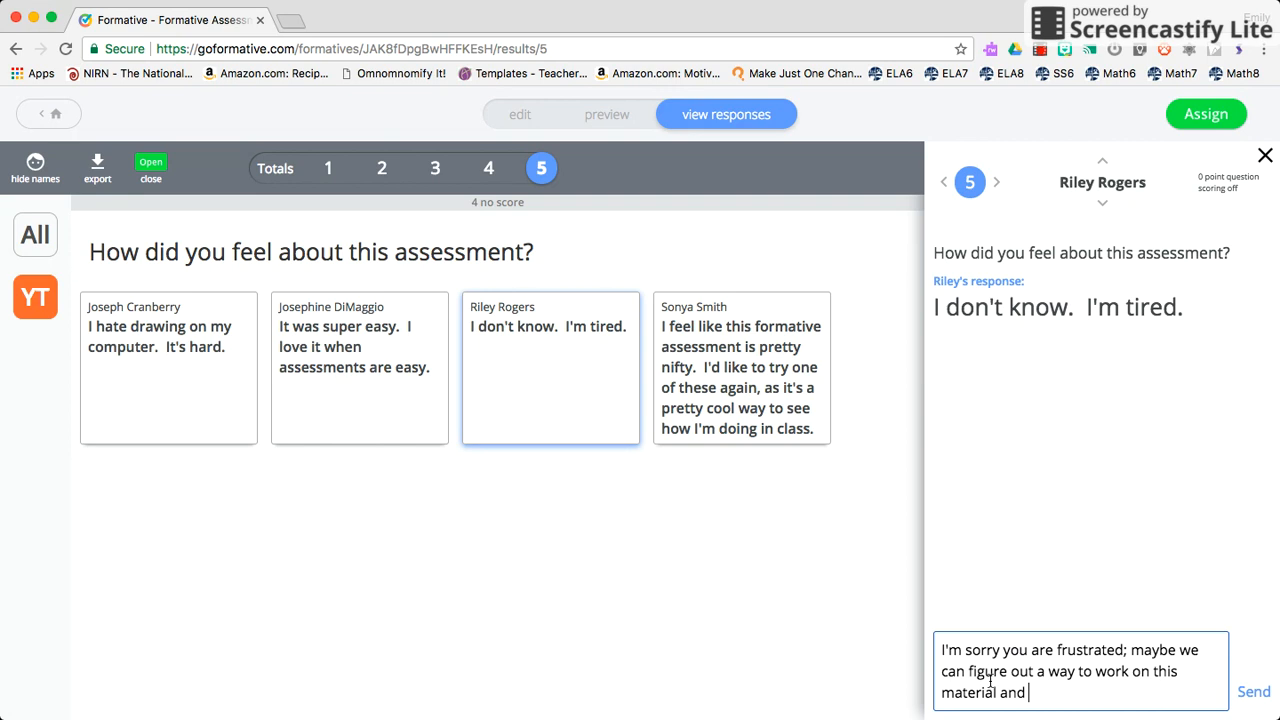
pyautogui.write('improve our skills')
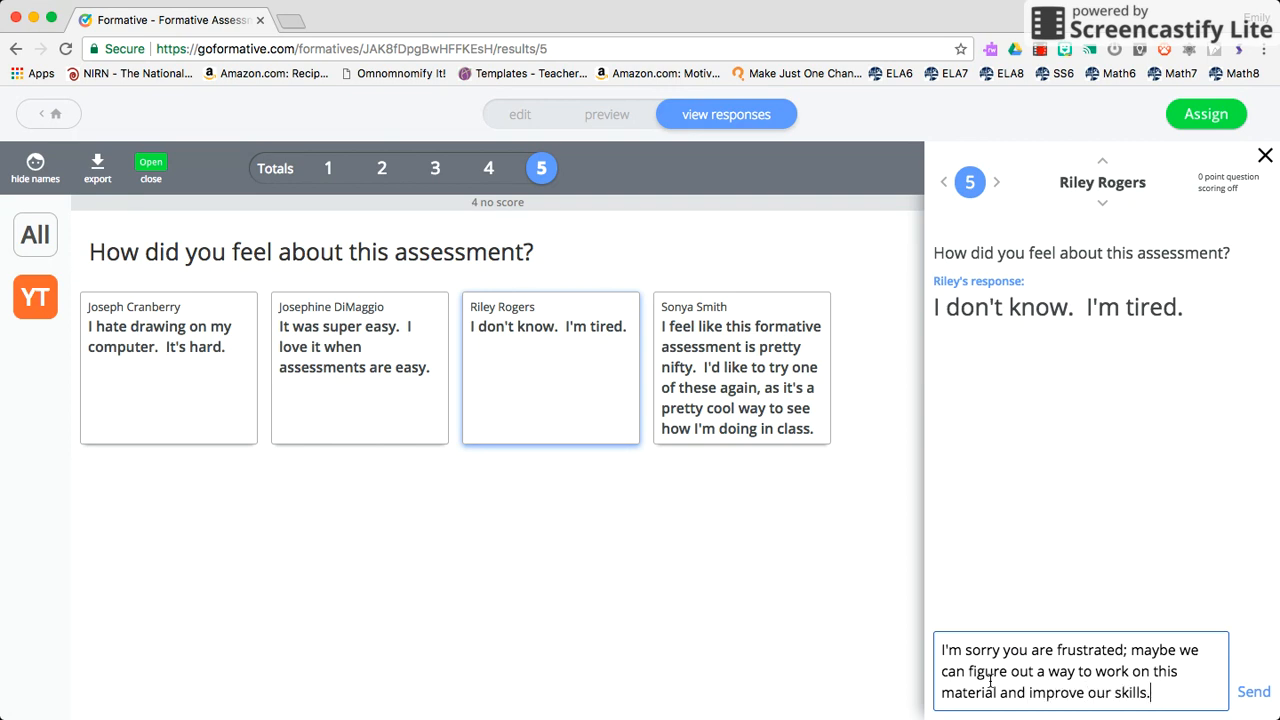
pyautogui.write('.')
pyautogui.press('Return')
# Send the fourth student the question 5 feedback "Awesome; we may use it again pretty soon!" and close the response details.
pyautogui.click(768, 331)
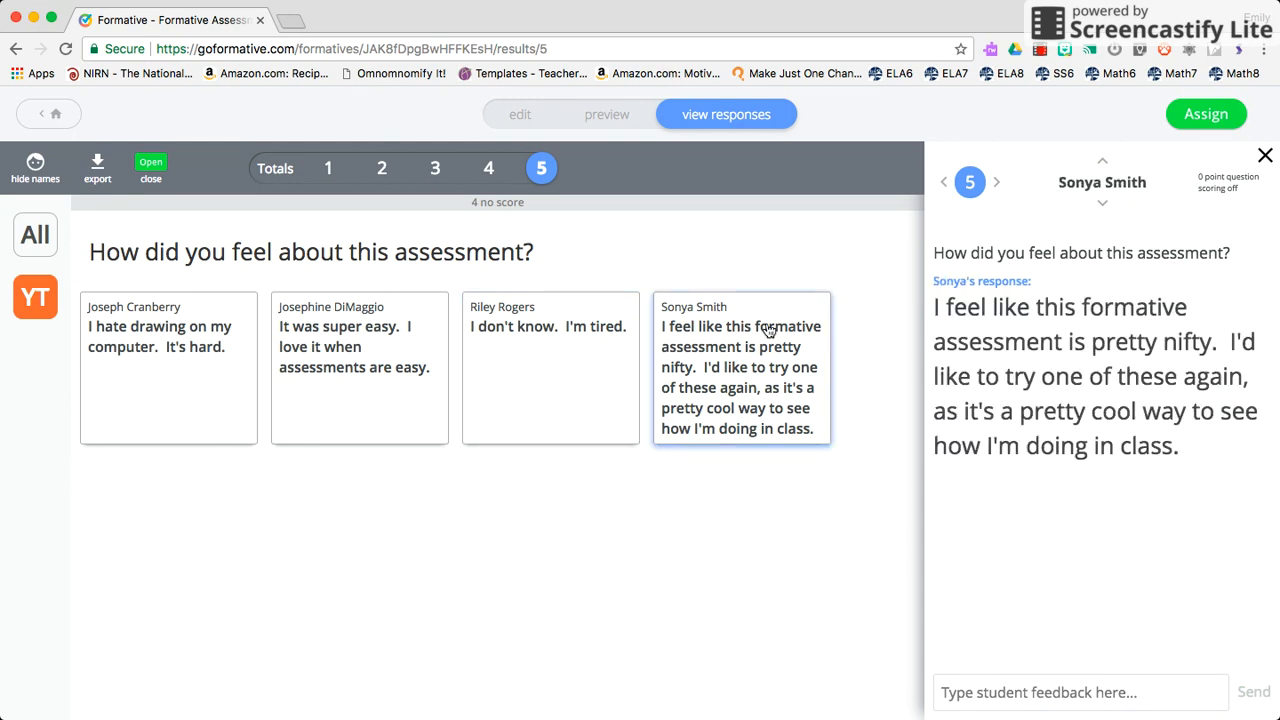
pyautogui.click(1020, 685)
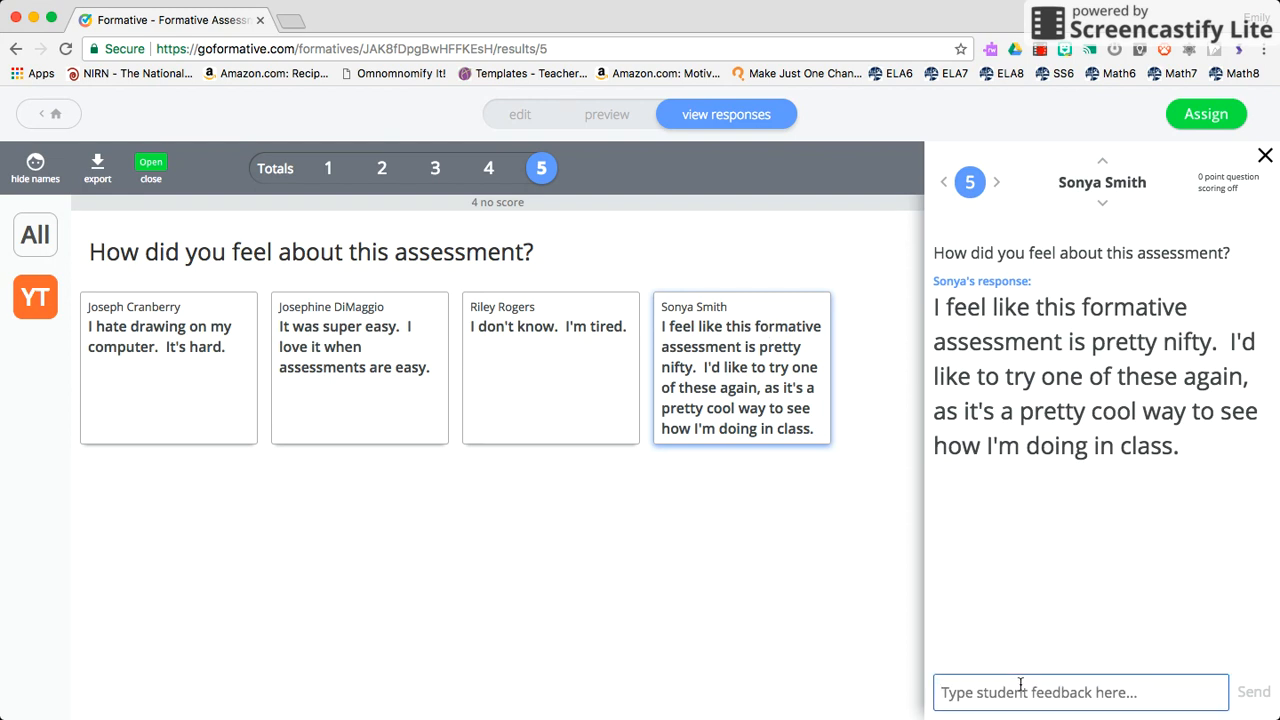
pyautogui.write('Aw')
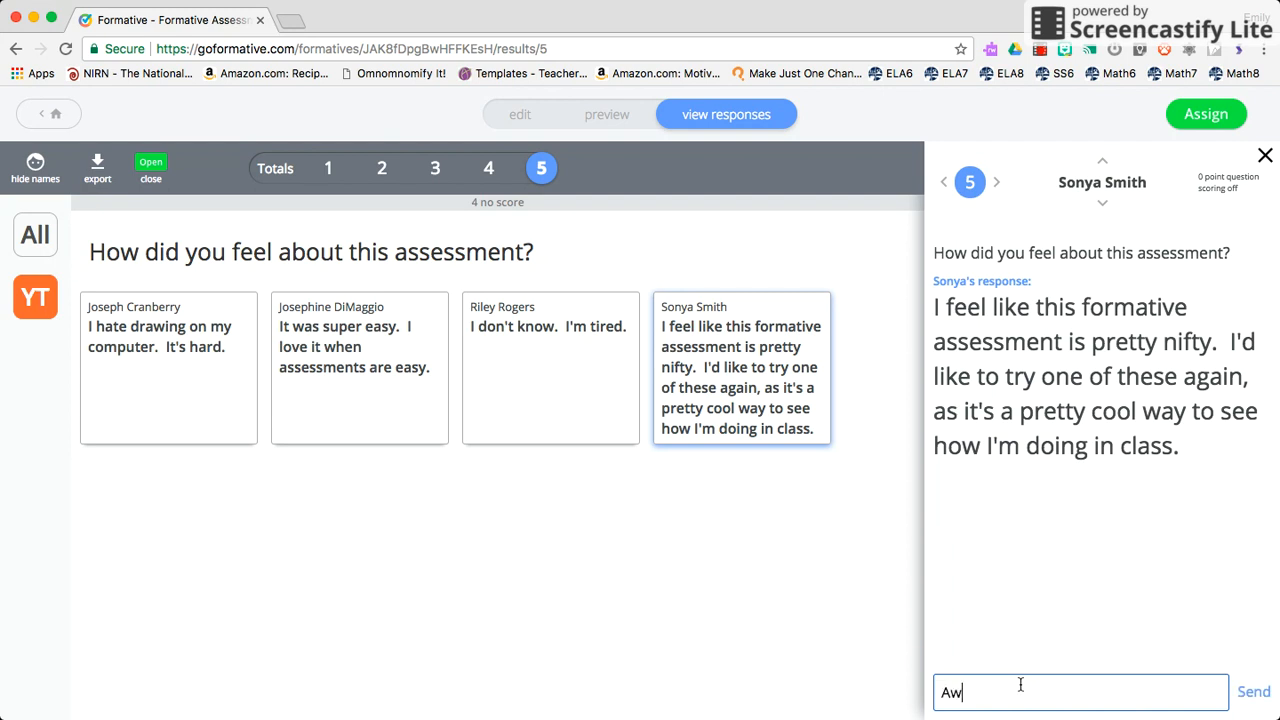
pyautogui.write('esome; we may use it again')
pyautogui.write('pretty soon!')
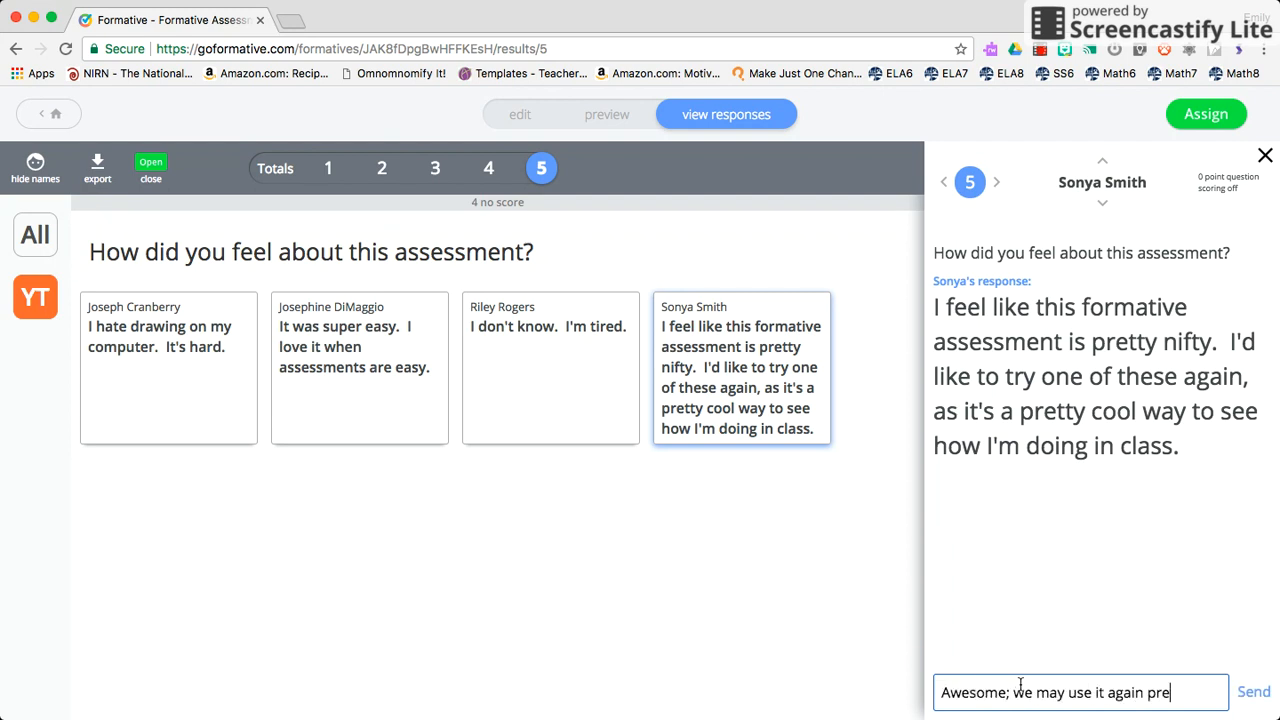
pyautogui.click(1268, 699)
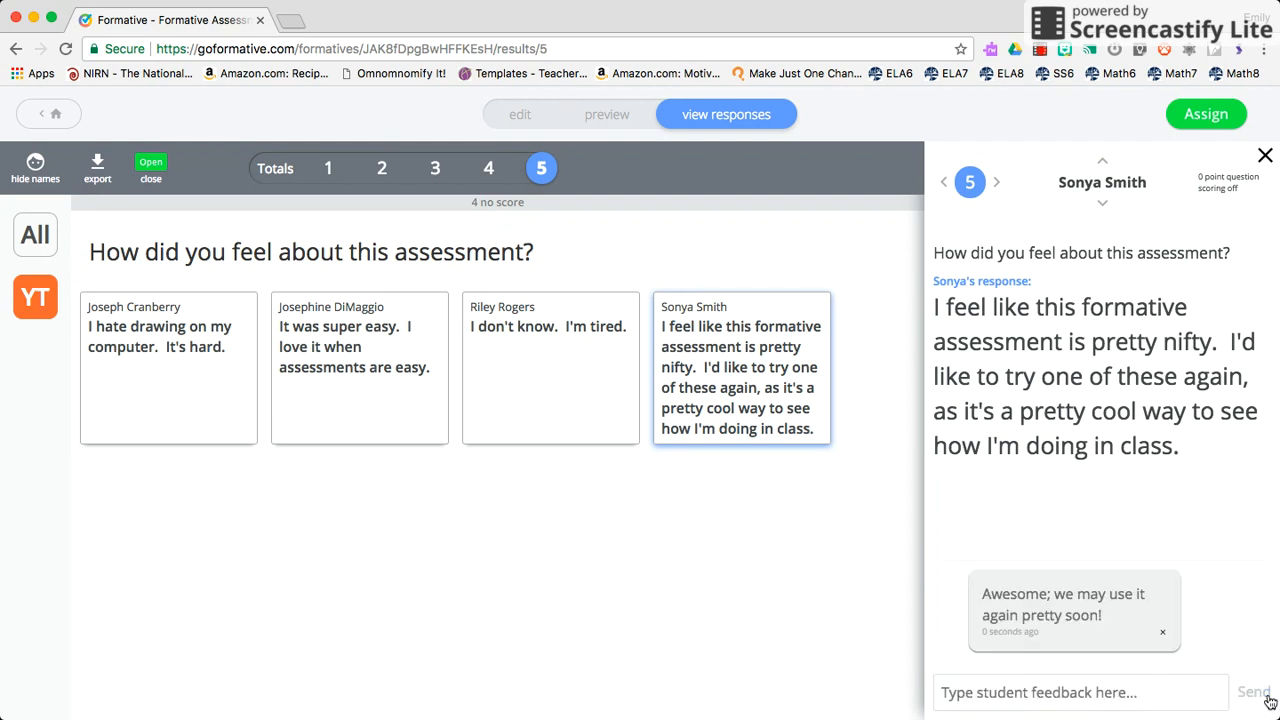
pyautogui.click(1266, 157)
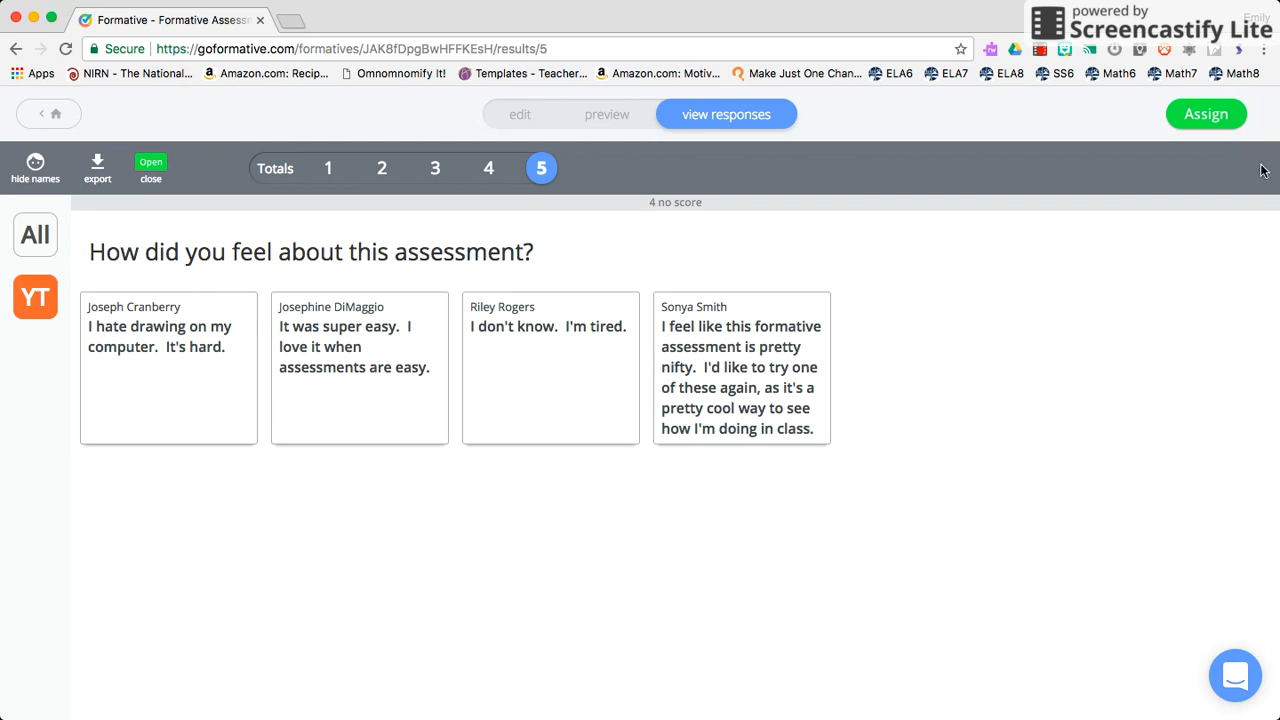
# Review the Tracker results for Class for Youtube by standards and tags, and return to the results by formative.
pyautogui.click(52, 114)
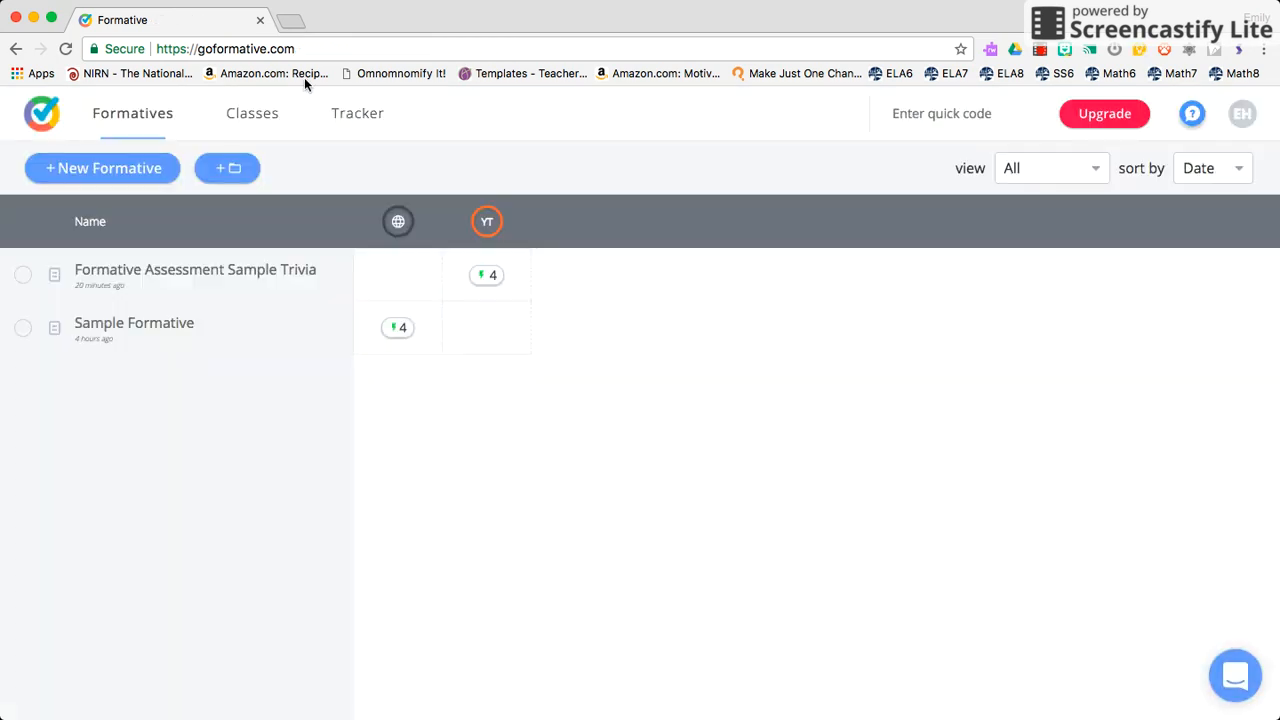
pyautogui.click(340, 120)
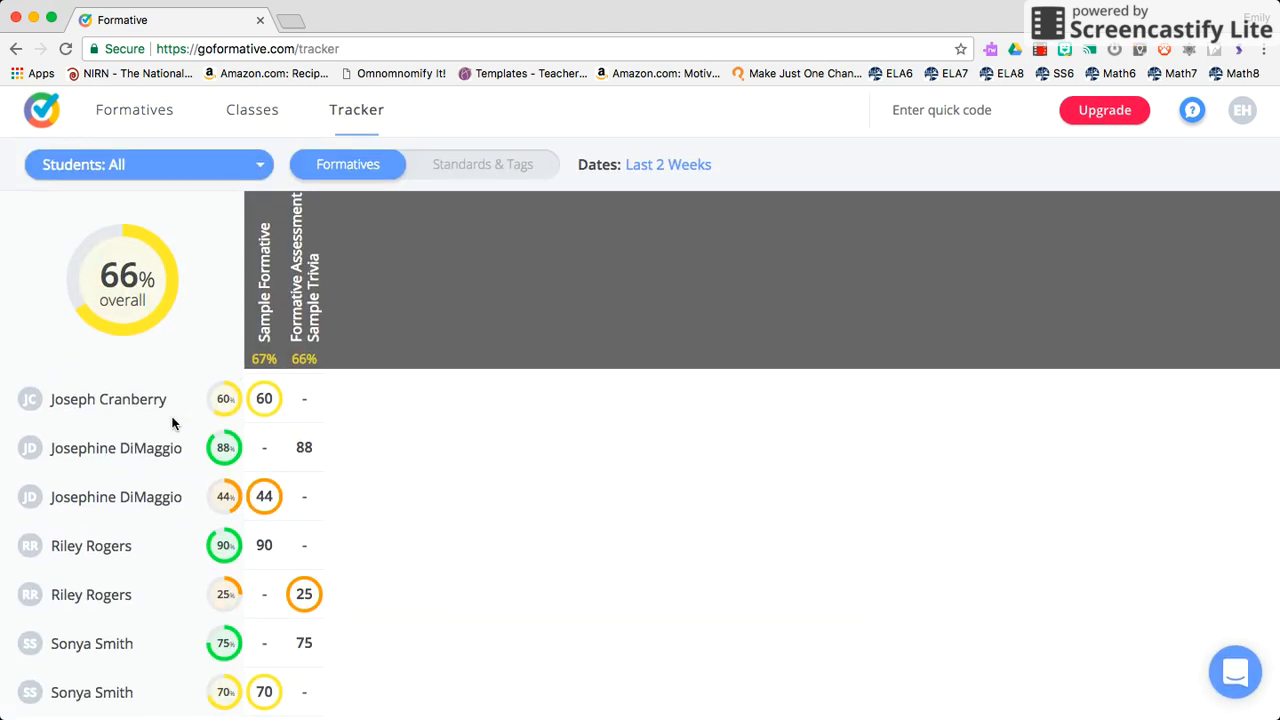
pyautogui.click(207, 172)
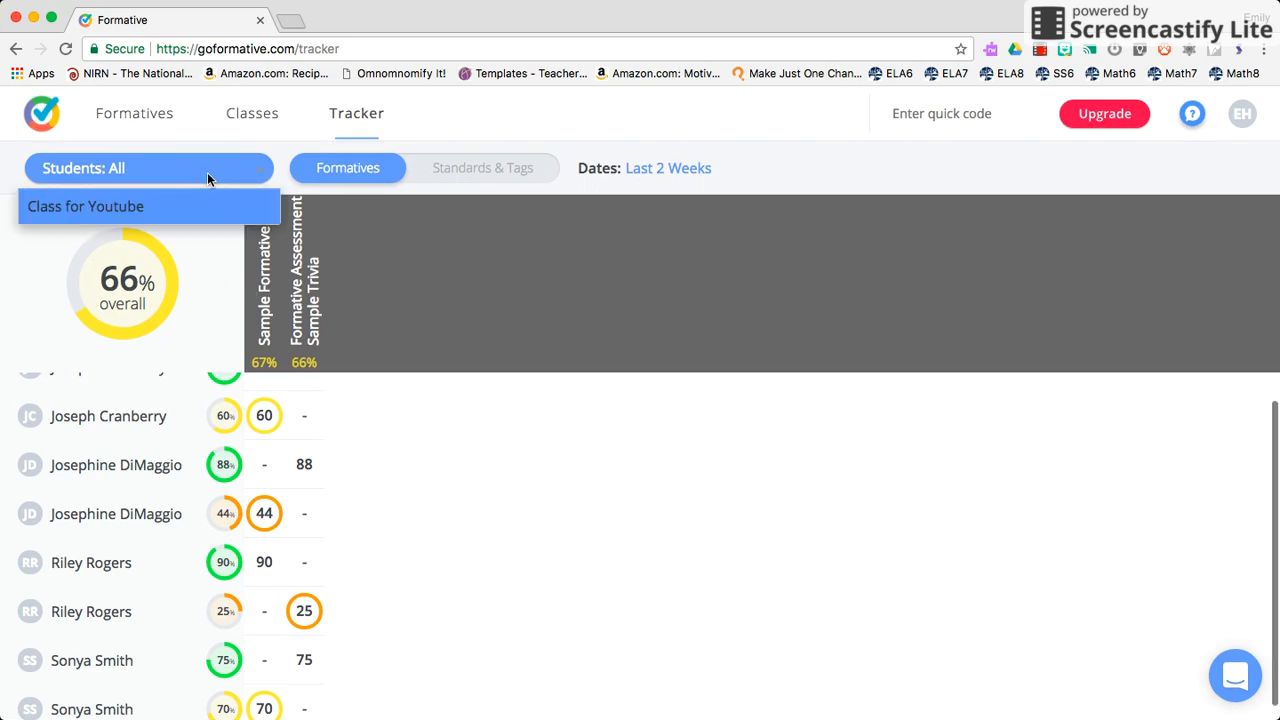
pyautogui.click(156, 212)
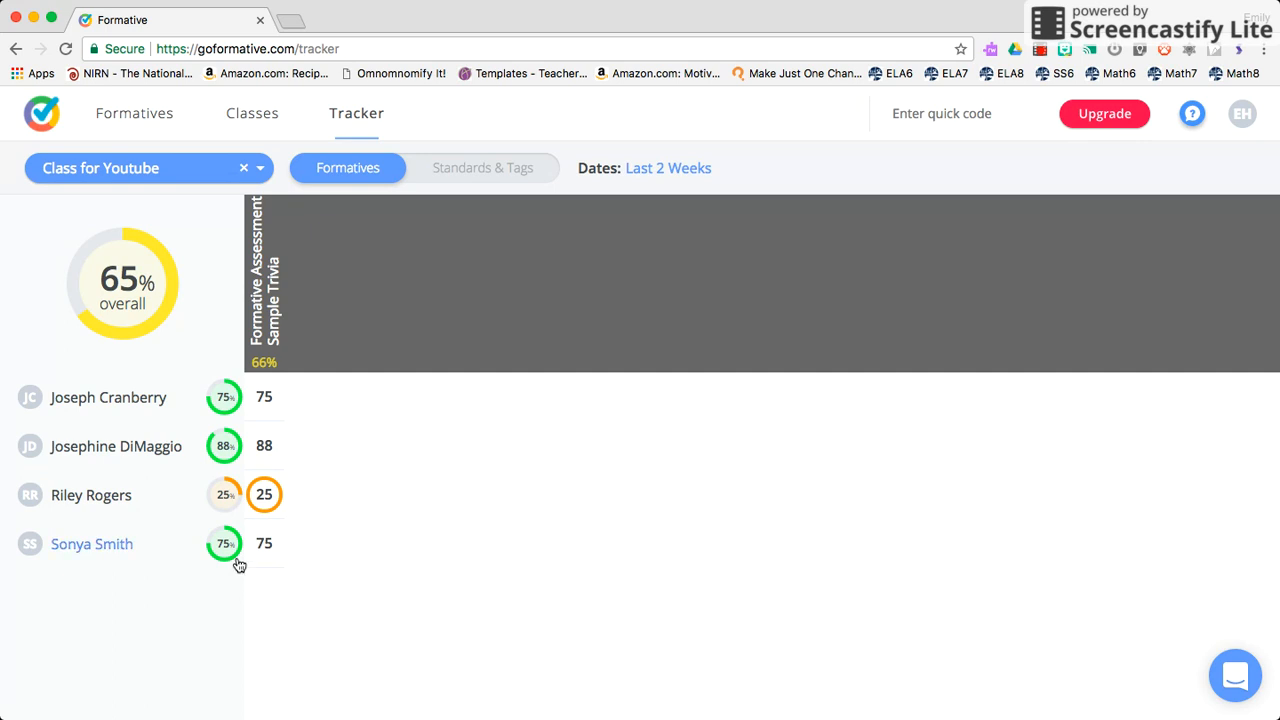
pyautogui.click(478, 185)
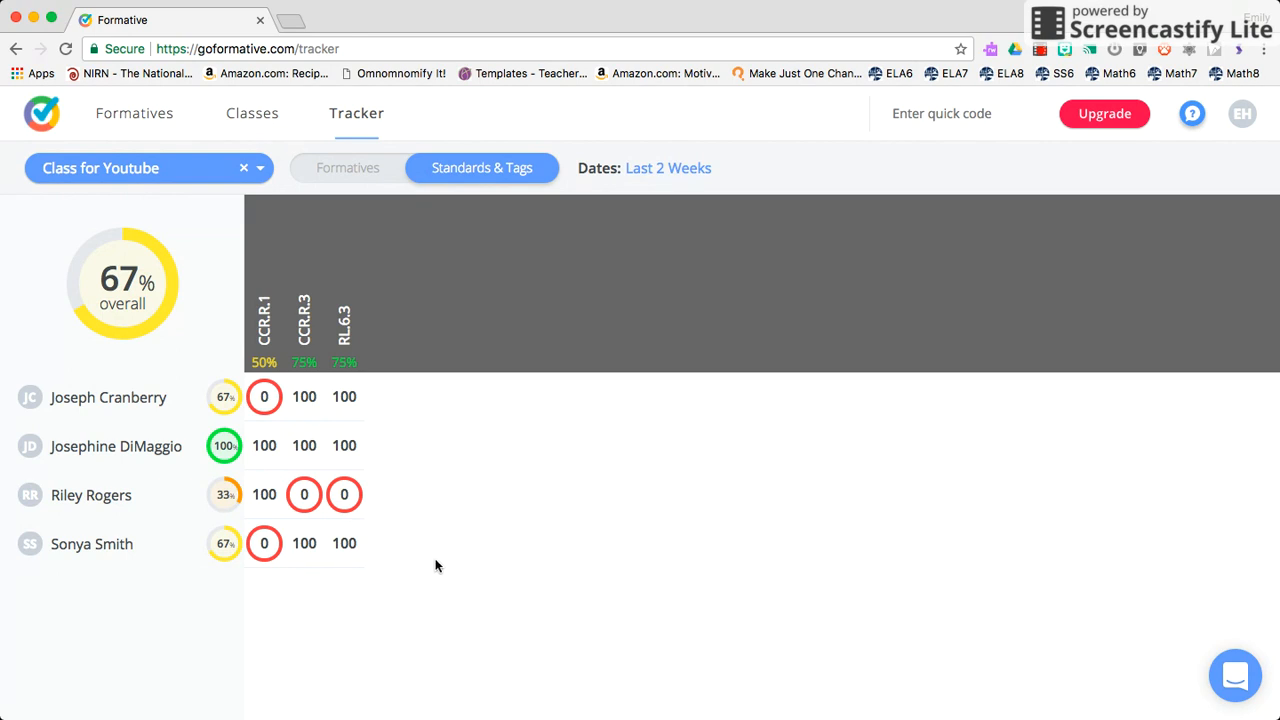
pyautogui.click(327, 174)
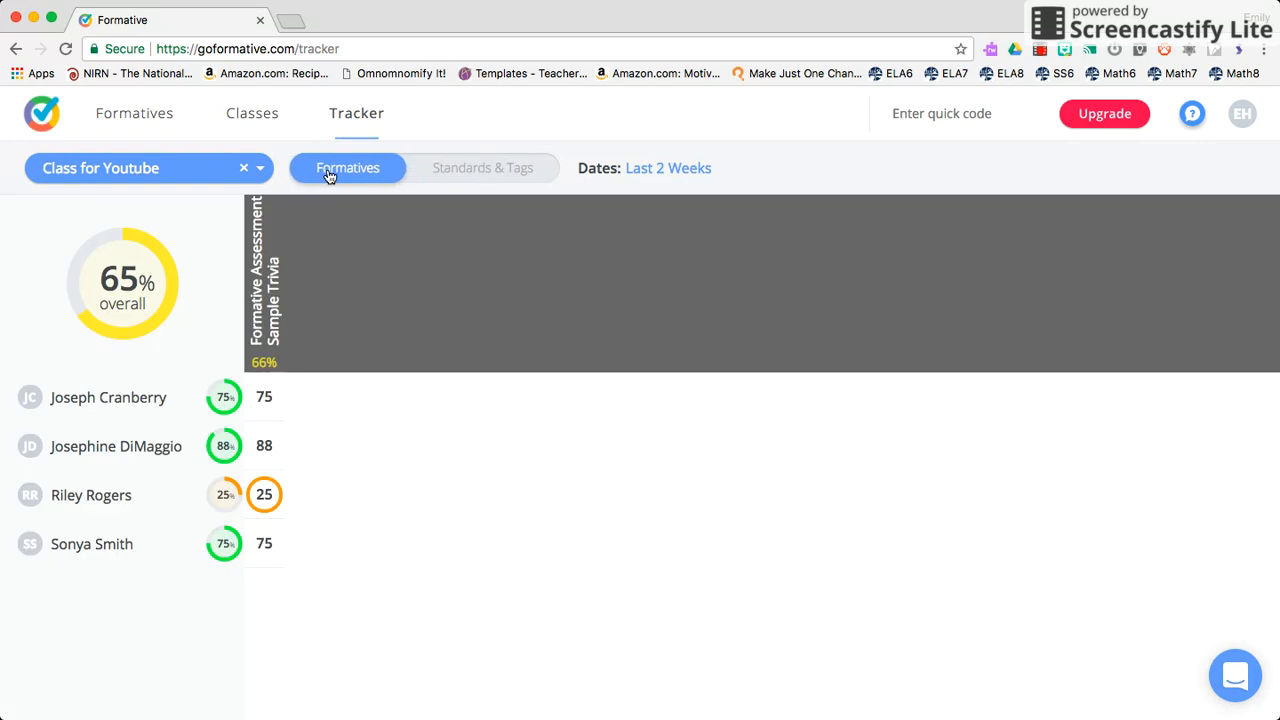